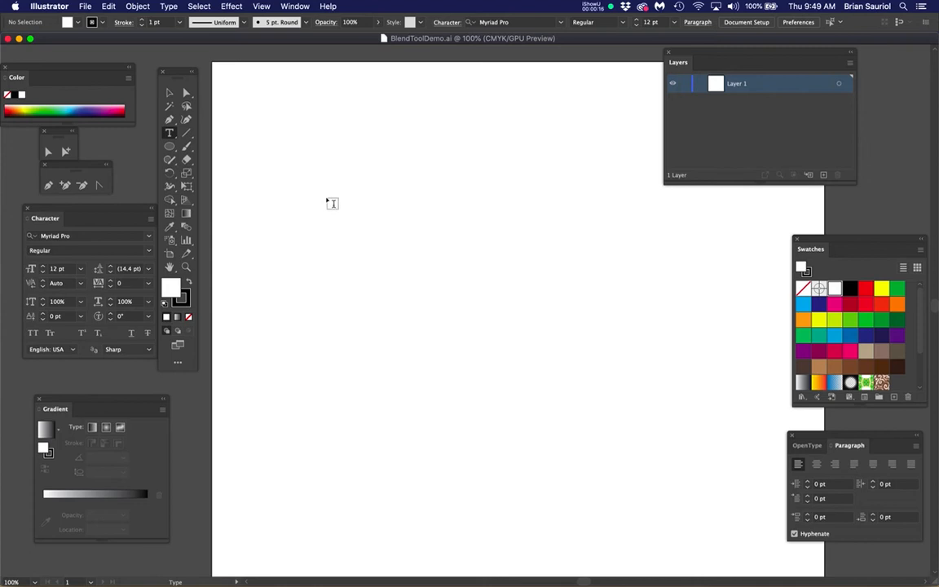
# Draw a rectangle about 3.04 in wide and 2.24 in high in the upper part of the artboard.
pyautogui.press('m')
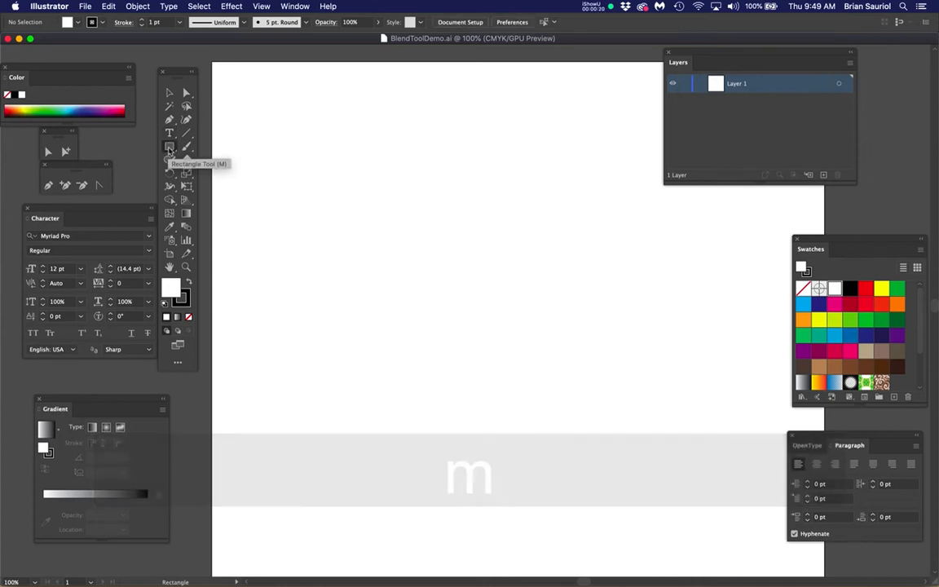
pyautogui.click(168, 148)
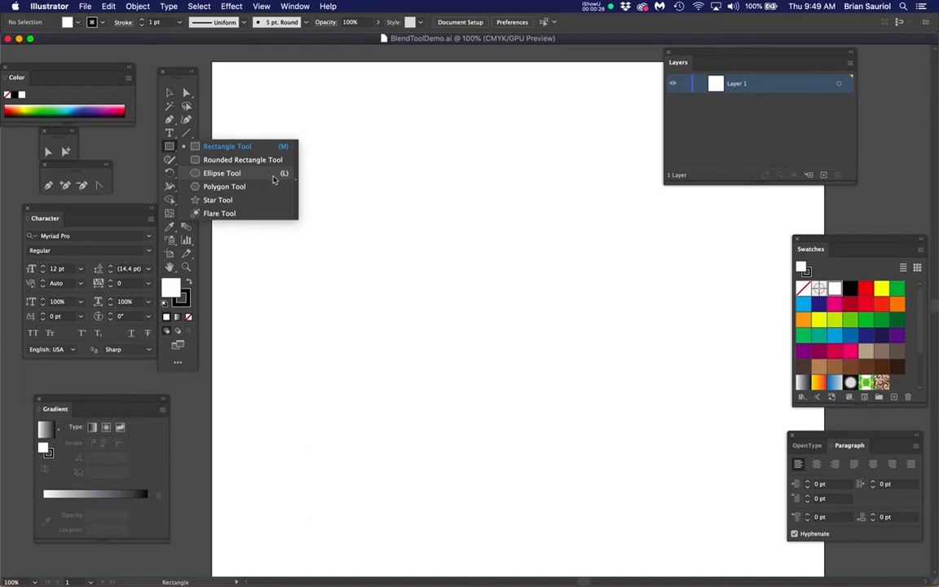
pyautogui.click(233, 148)
pyautogui.moveTo(329, 157)
pyautogui.mouseDown()
pyautogui.moveTo(505, 330)
pyautogui.moveTo(549, 319)
pyautogui.mouseUp()
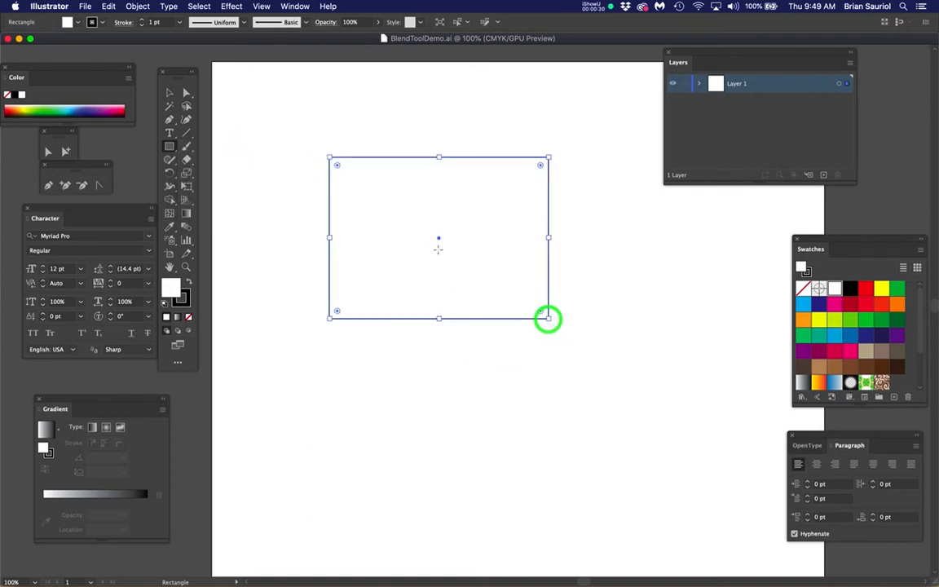
pyautogui.scroll(1, 415, 239)
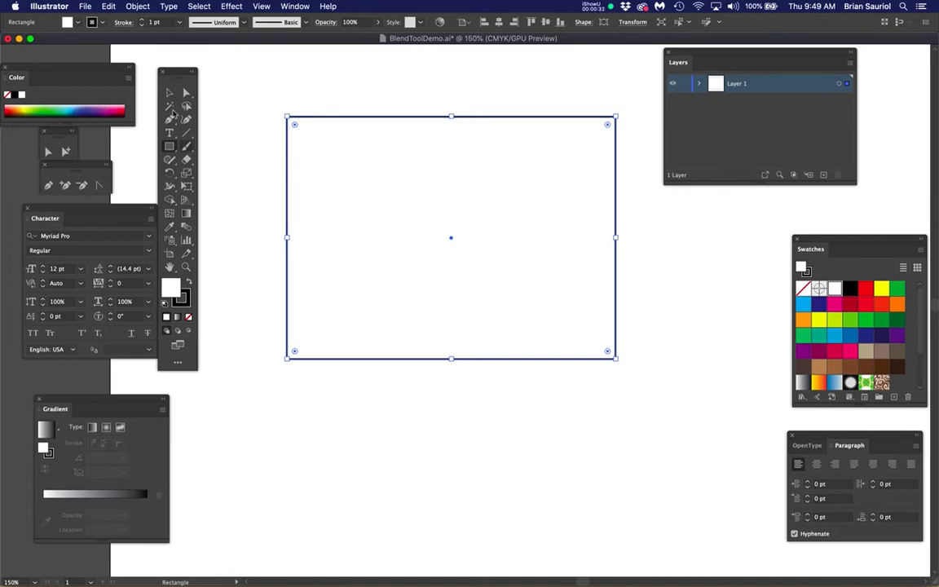
# Give the rectangle a red fill and no stroke, with the toolbar moved closer to the artwork.
pyautogui.click(187, 71)
pyautogui.moveTo(187, 71); pyautogui.dragTo(216, 65)
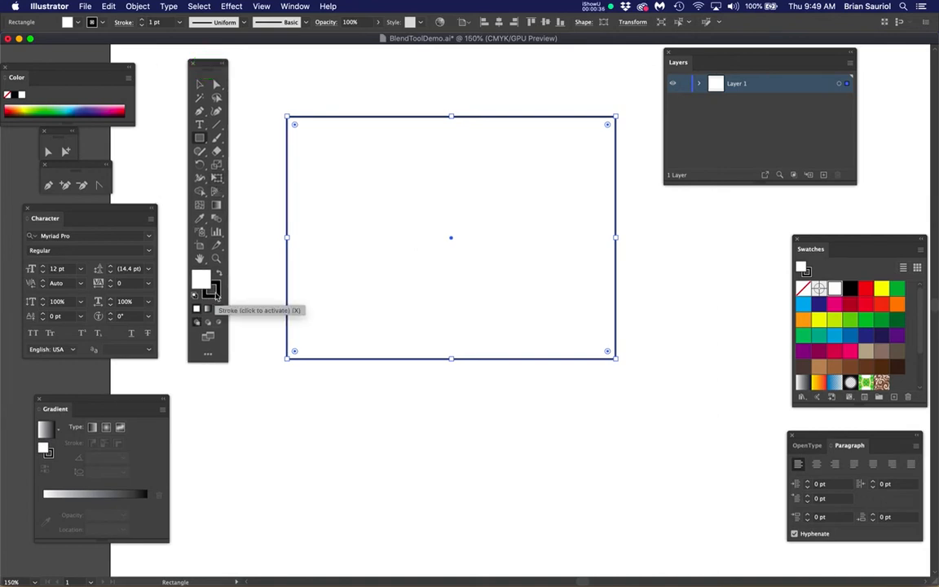
pyautogui.click(868, 288)
pyautogui.click(211, 290)
pyautogui.click(218, 309)
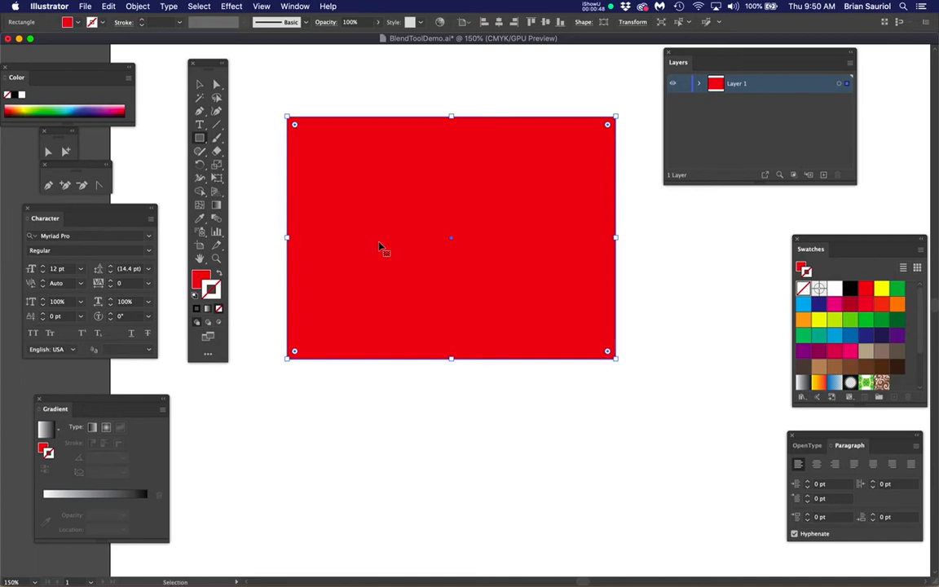
# Copy the red rectangle, paste the duplicate exactly in front of the original, and expand Layer 1 to list its objects.
pyautogui.press('super+c')
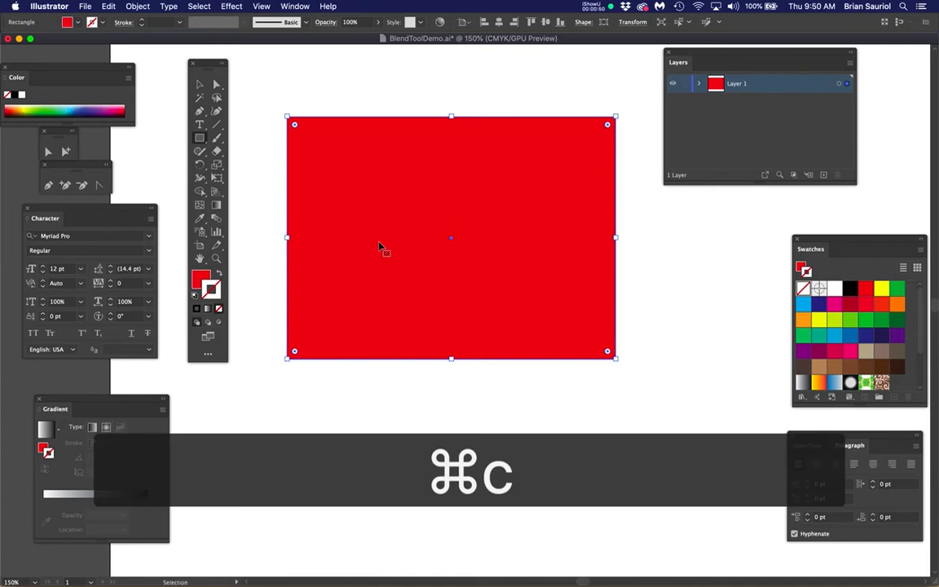
pyautogui.moveTo(142, 10); pyautogui.dragTo(384, 92)
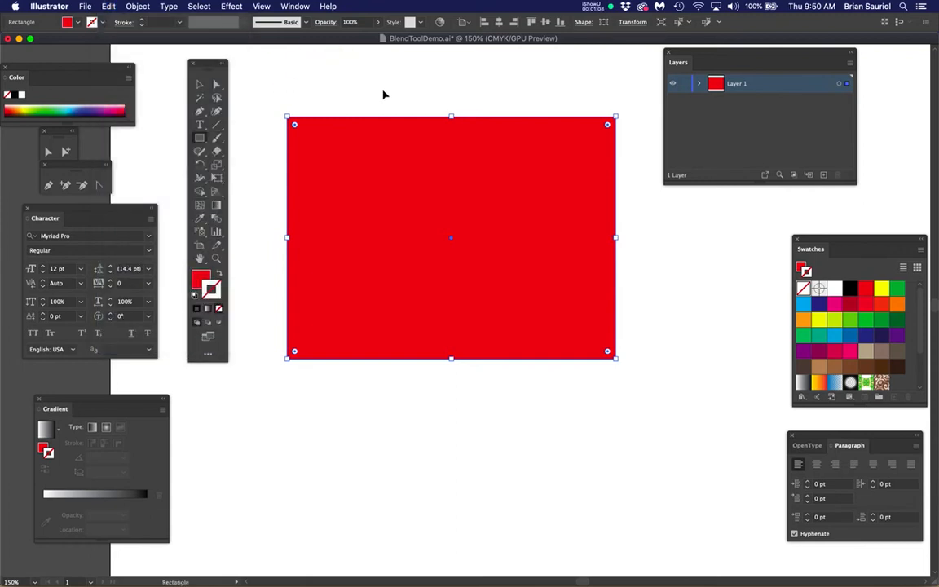
pyautogui.press('super+v')
pyautogui.press('super+z')
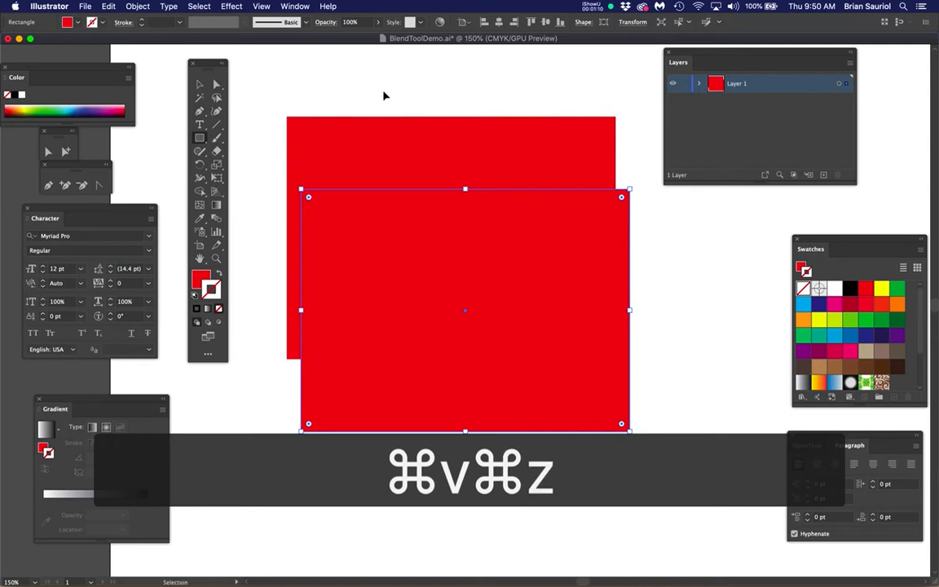
pyautogui.press('super+f')
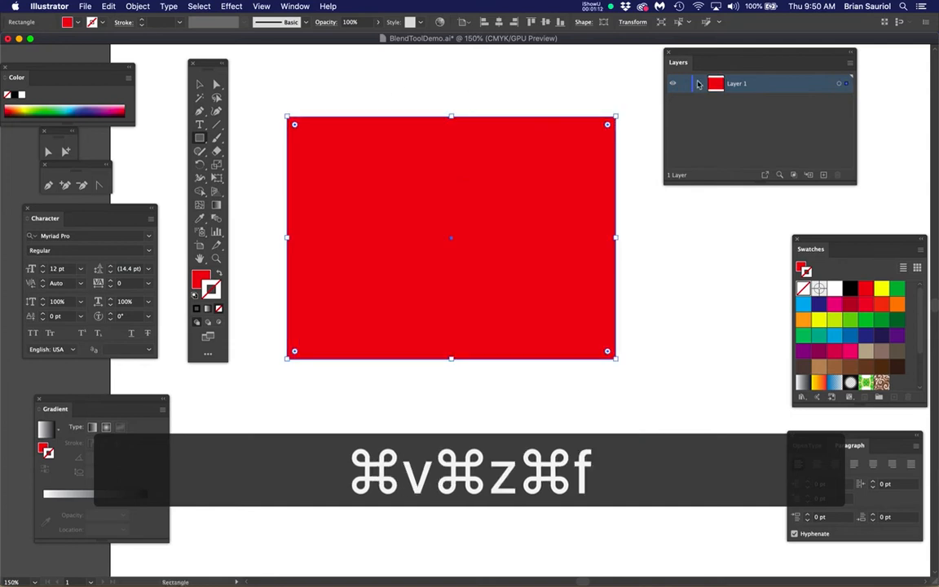
pyautogui.click(698, 86)
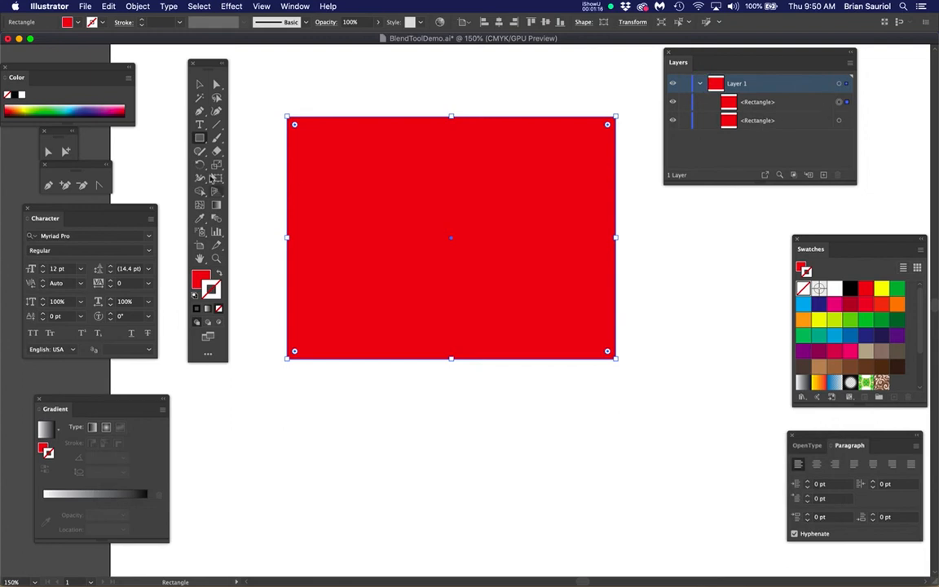
# Scale the front rectangle uniformly to 50%.
pyautogui.doubleClick(216, 164)
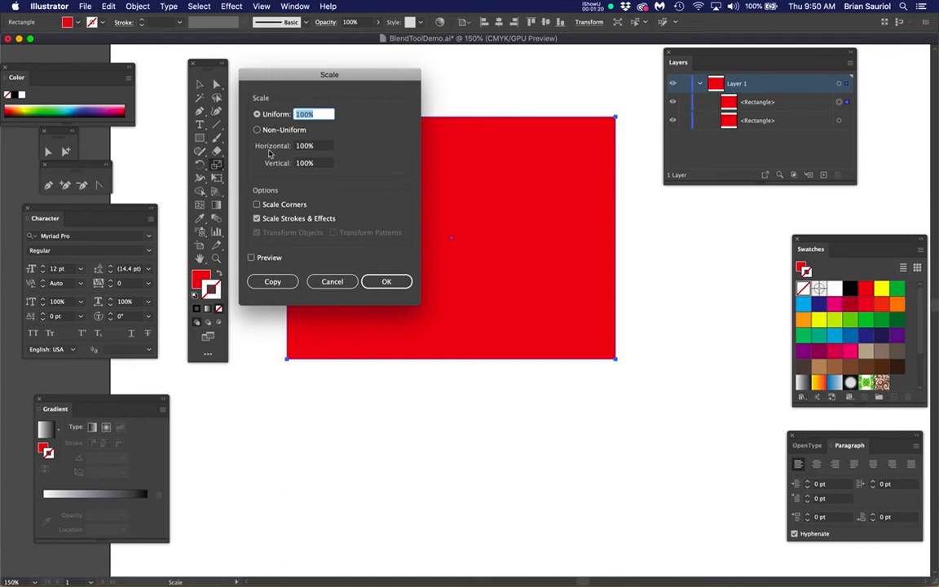
pyautogui.write('50')
pyautogui.press('Return')
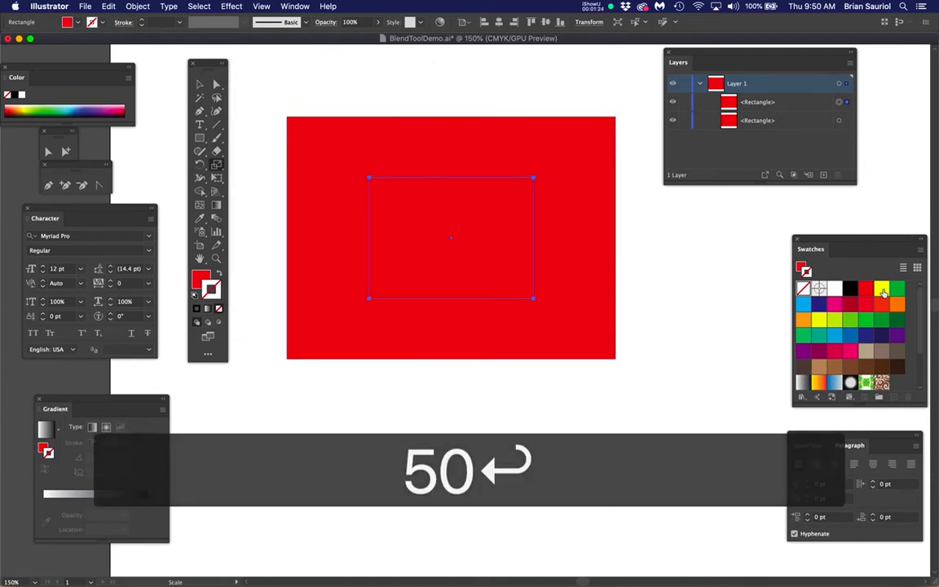
# Fill the smaller front rectangle with yellow, keeping its stroke set to none.
pyautogui.click(882, 289)
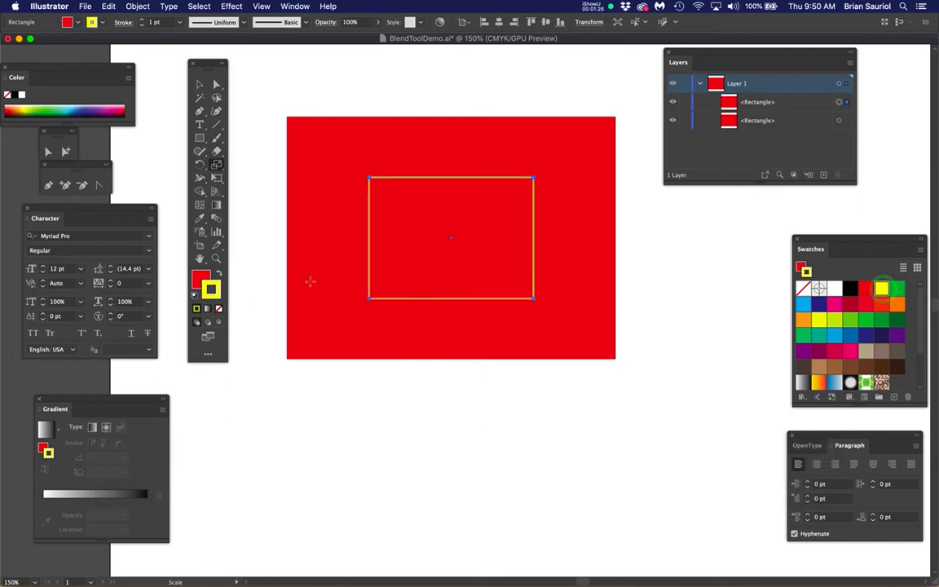
pyautogui.press('cmd+z')
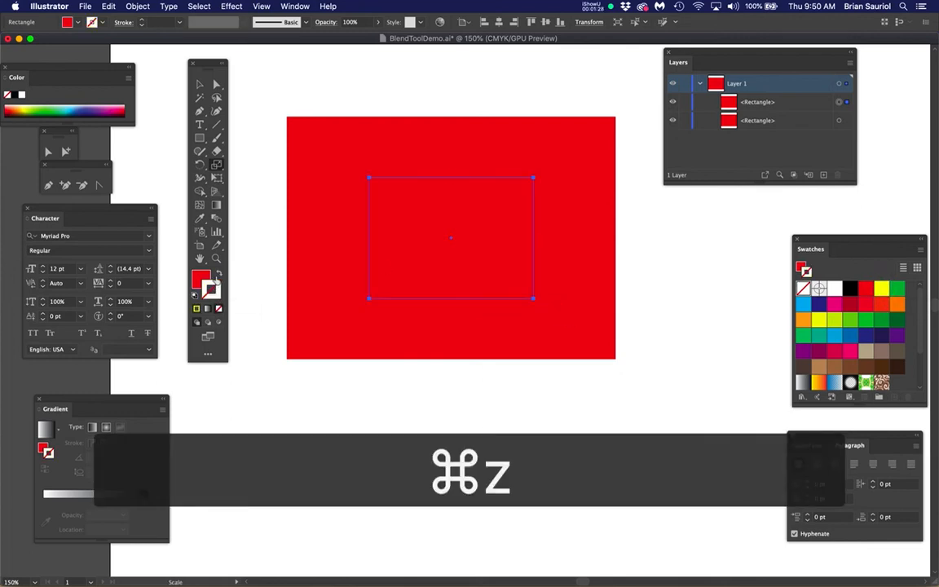
pyautogui.click(203, 279)
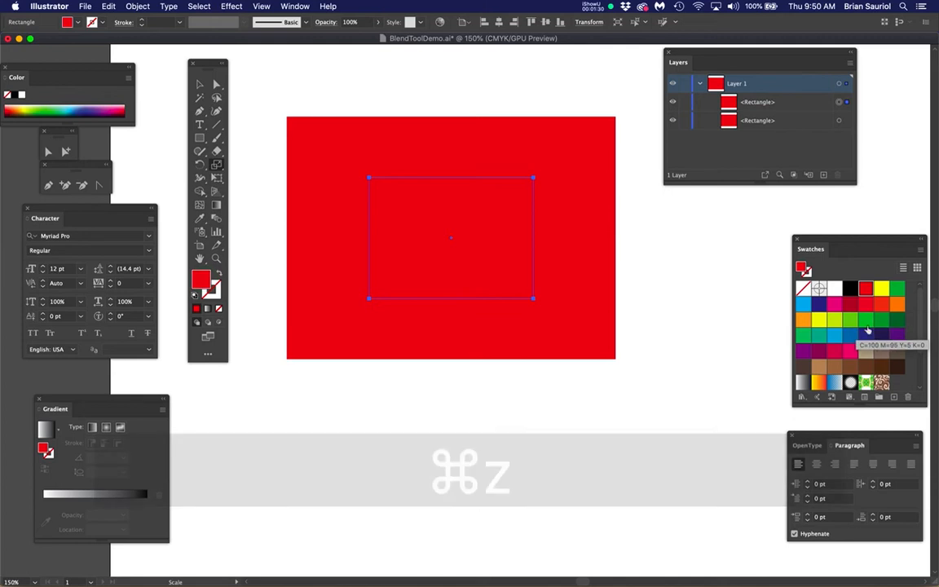
pyautogui.click(882, 290)
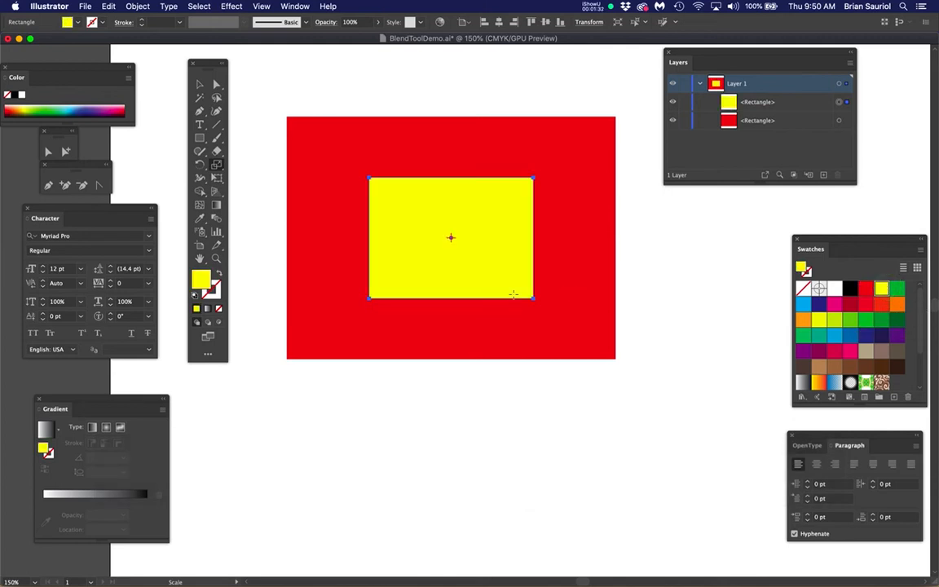
# Add the red rectangle to the selection with the yellow one and move the Layers panel clear of the artwork.
pyautogui.keyDown('shift'); pyautogui.click(572, 207); pyautogui.keyUp('shift')
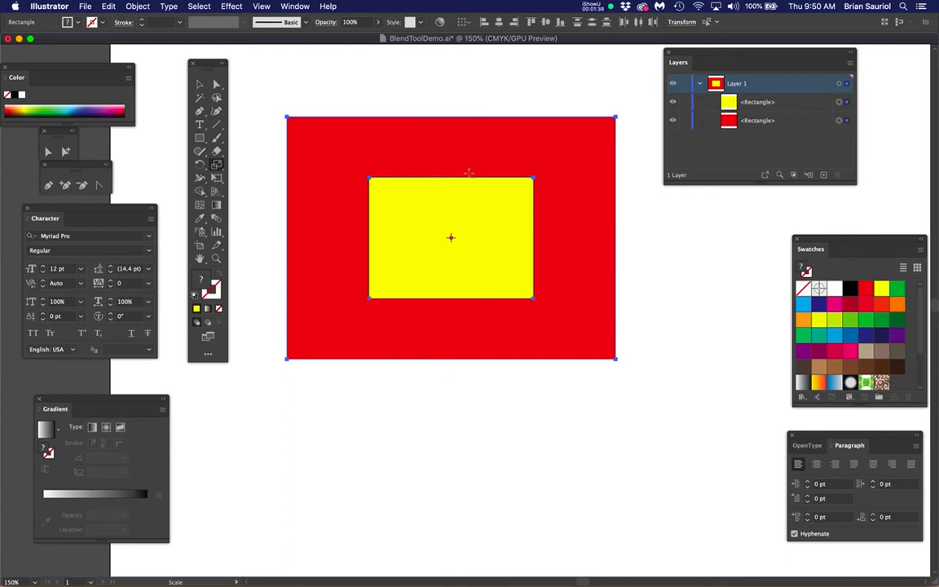
pyautogui.scroll(1, 469, 173)
pyautogui.press('space')
pyautogui.moveTo(537, 286); pyautogui.dragTo(564, 329)
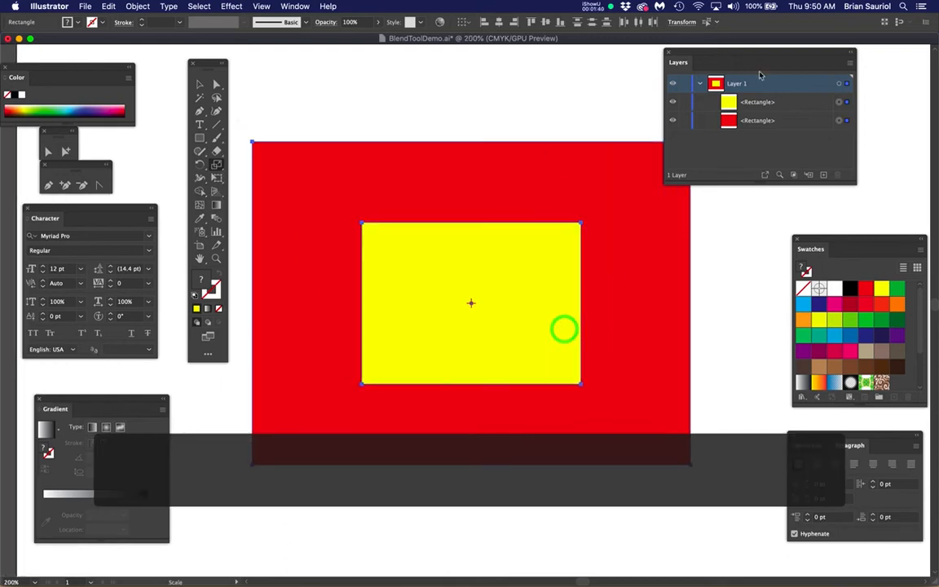
pyautogui.moveTo(763, 52); pyautogui.dragTo(837, 63)
pyautogui.press('space')
pyautogui.moveTo(556, 220); pyautogui.dragTo(568, 194)
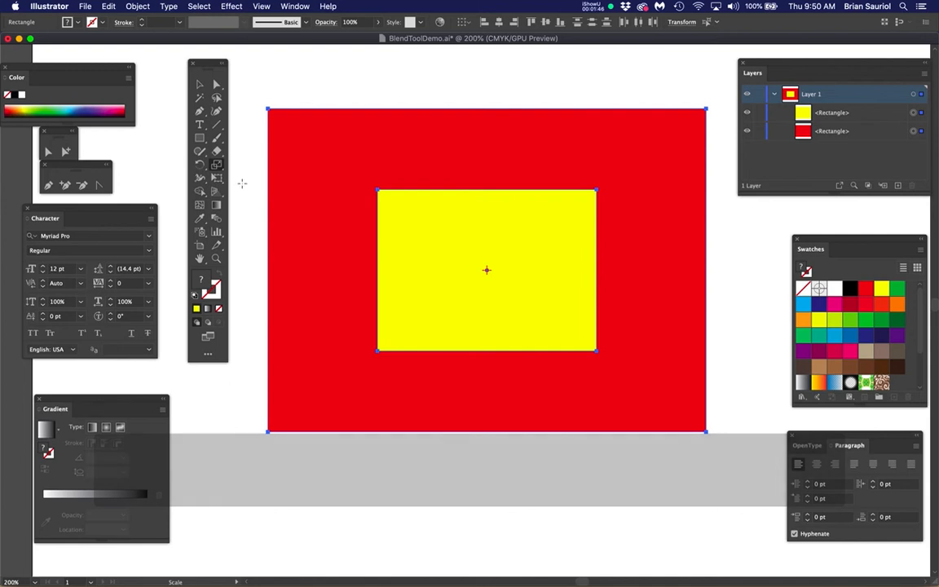
# Set the Blend tool's spacing to Specified Steps with 10 steps.
pyautogui.click(217, 220)
pyautogui.doubleClick(217, 220)
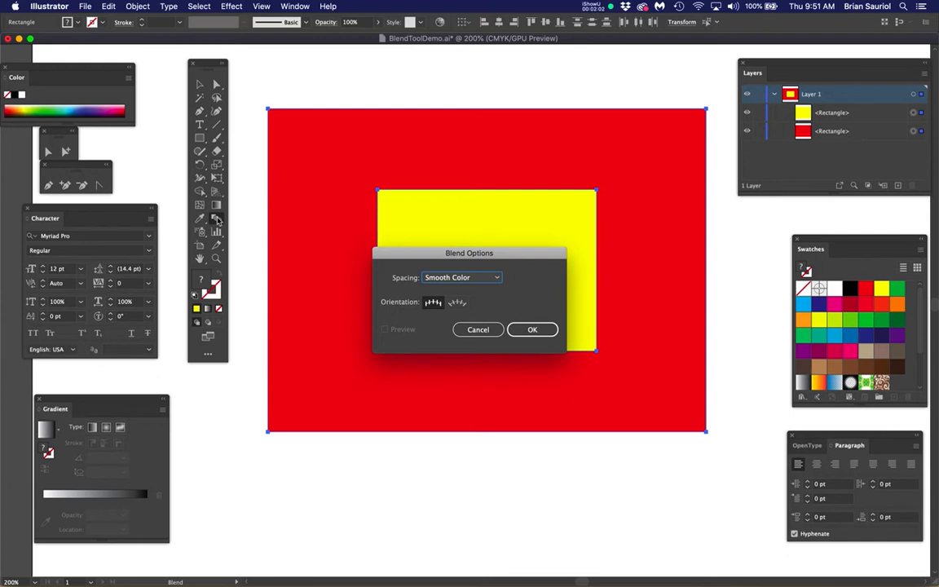
pyautogui.click(457, 278)
pyautogui.click(453, 302)
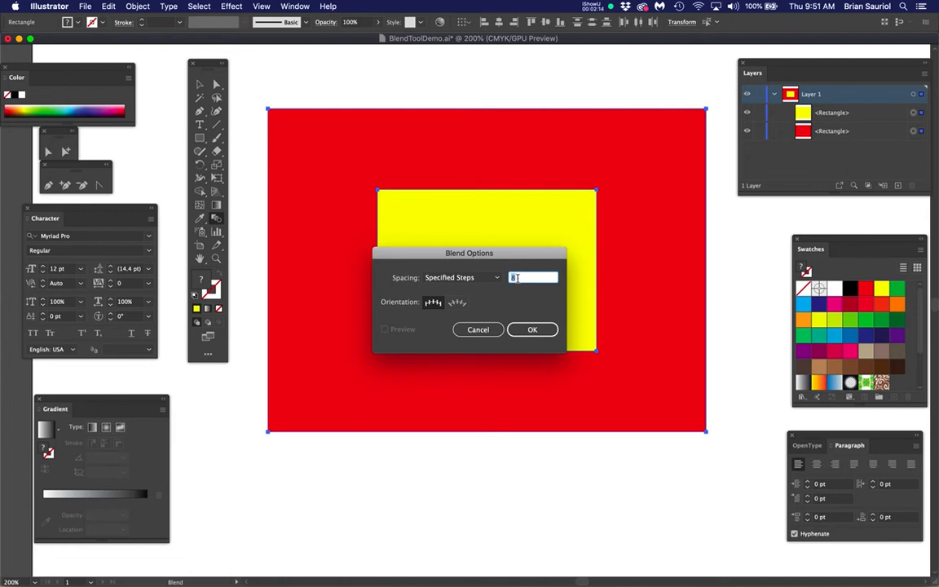
pyautogui.write('10')
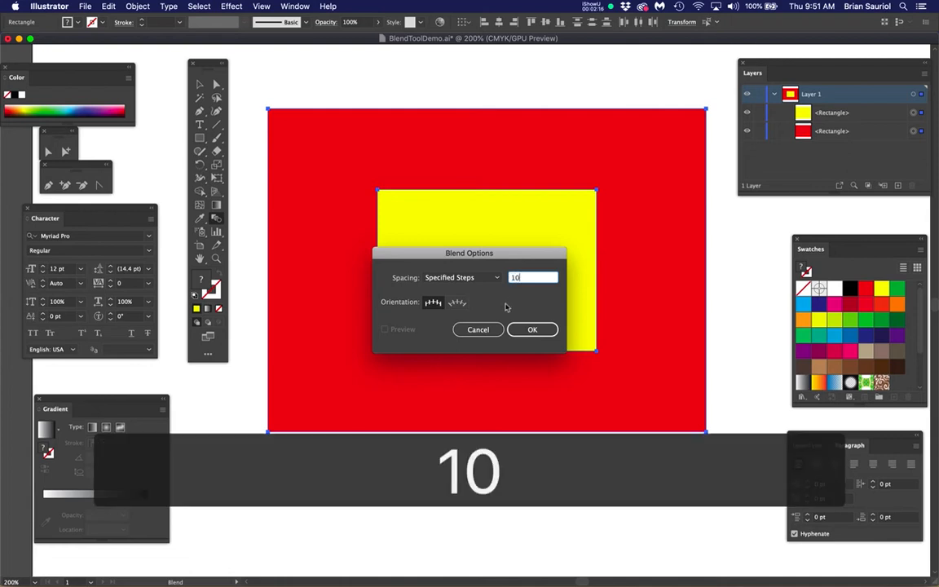
pyautogui.click(535, 331)
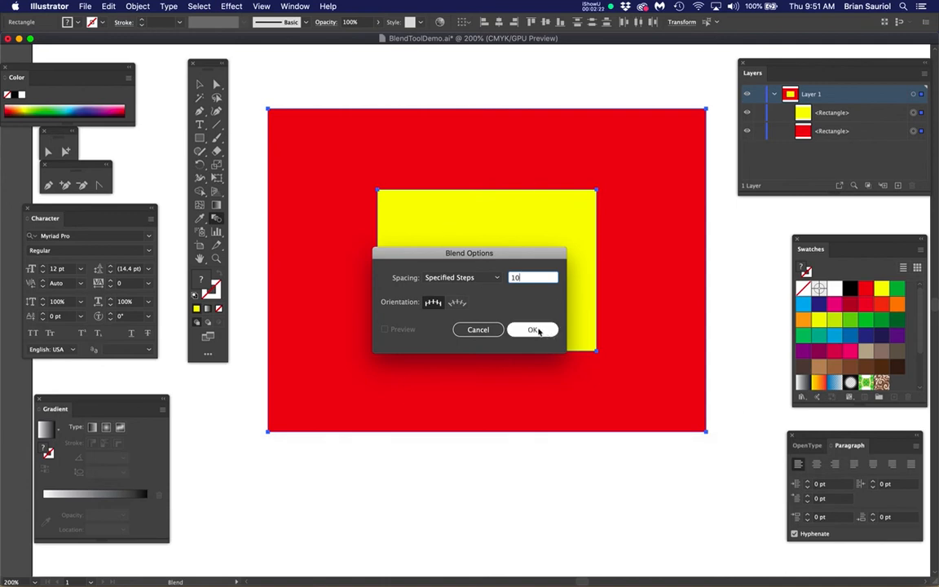
pyautogui.click(535, 330)
# Blend the red rectangle into the yellow one from their matching upper-right corner anchors.
pyautogui.click(707, 109)
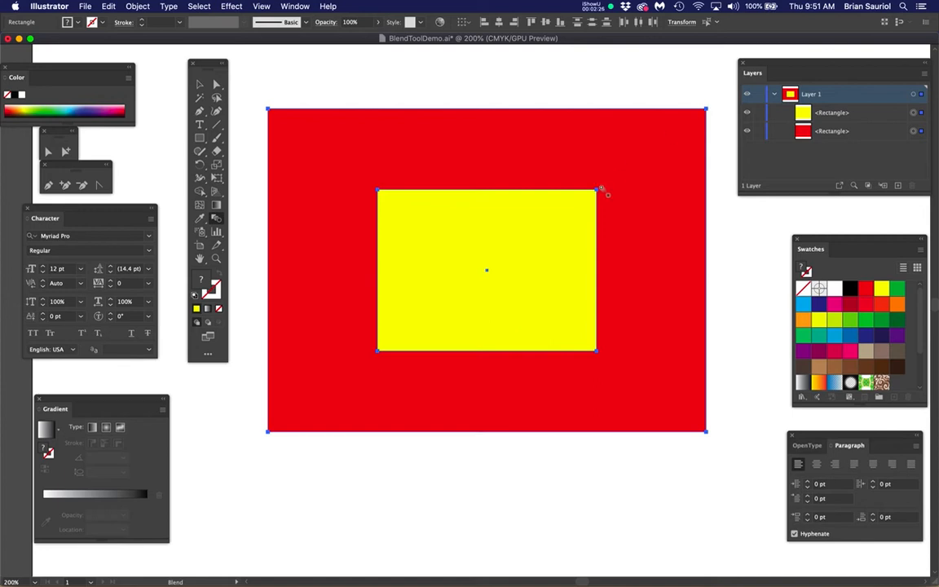
pyautogui.click(707, 109)
pyautogui.click(596, 191)
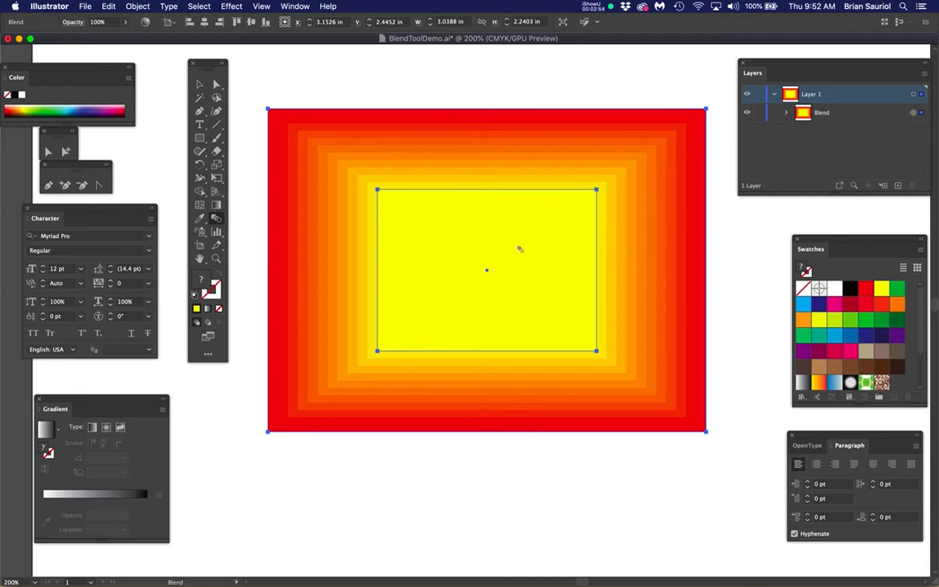
# Directly select only the yellow rectangle within the blend and move it straight down to near the artboard's lower edge.
pyautogui.scroll(-1, 519, 249)
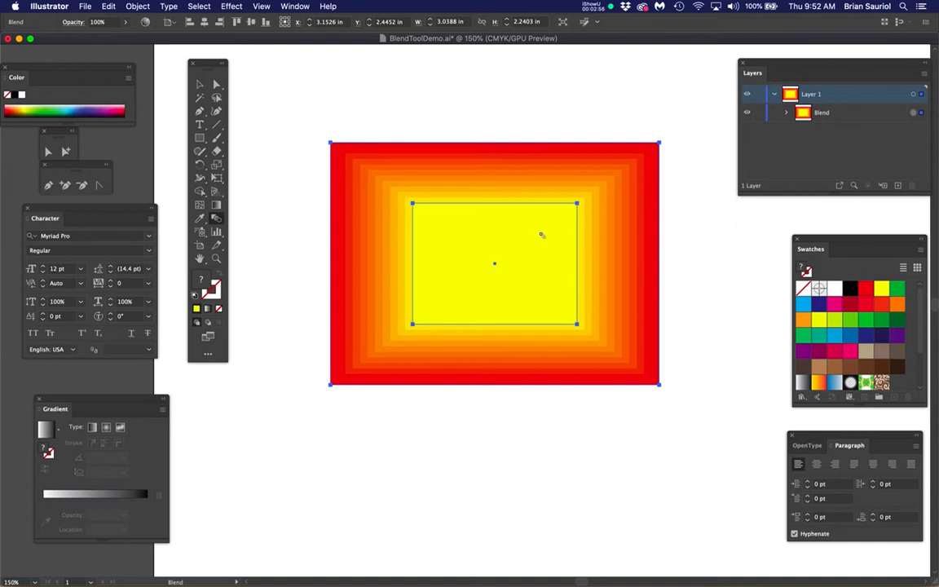
pyautogui.scroll(-1, 540, 236)
pyautogui.scroll(-1, 534, 254)
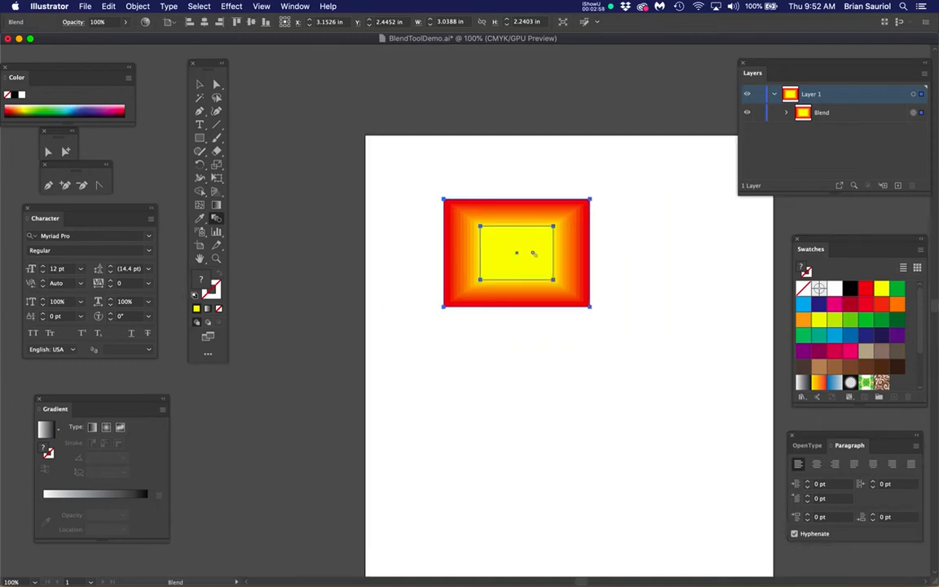
pyautogui.moveTo(596, 397); pyautogui.dragTo(556, 291)
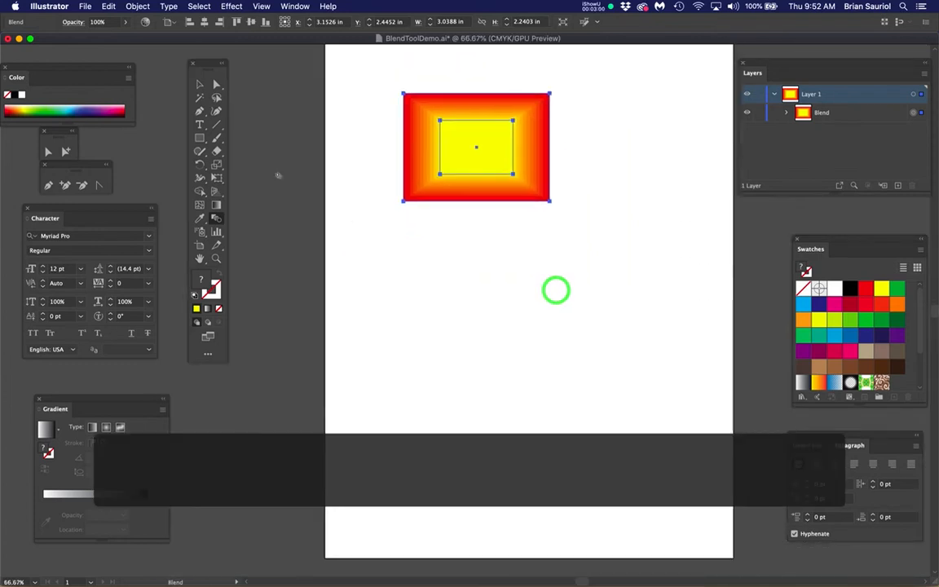
pyautogui.click(216, 84)
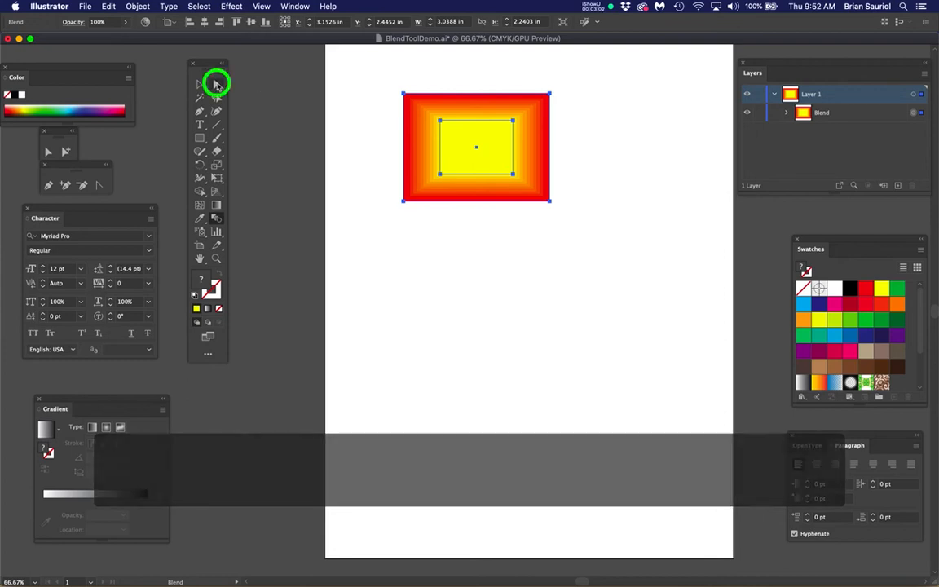
pyautogui.click(353, 138)
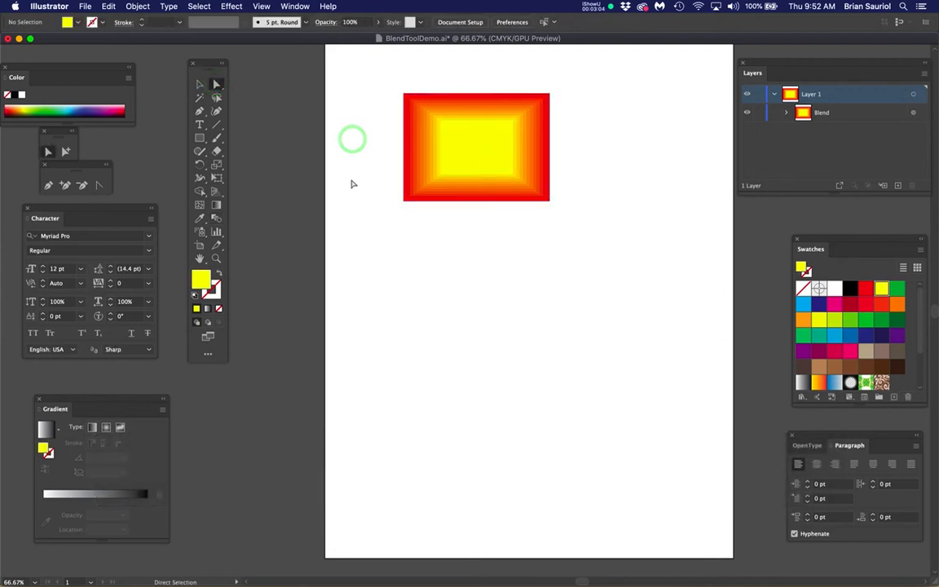
pyautogui.click(477, 152)
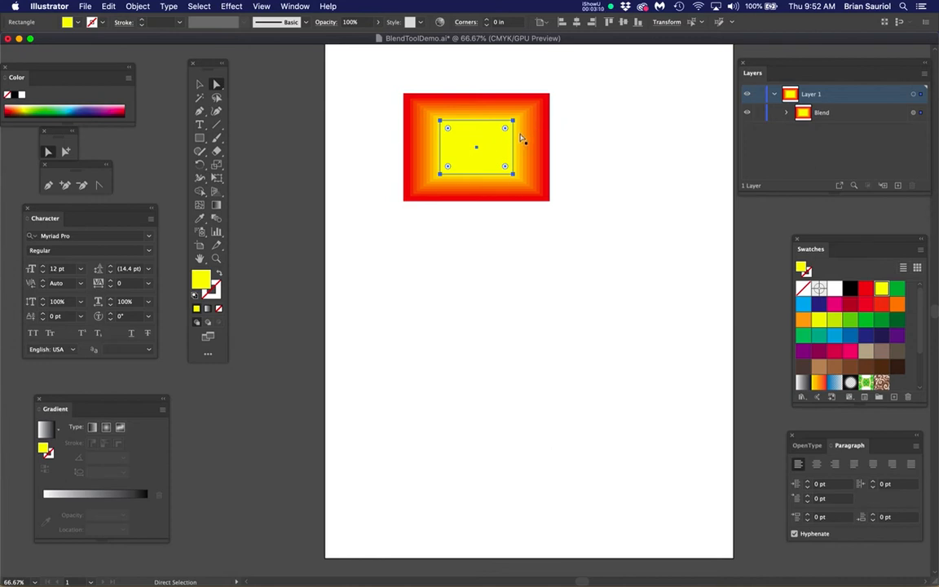
pyautogui.moveTo(484, 155); pyautogui.dragTo(487, 516)
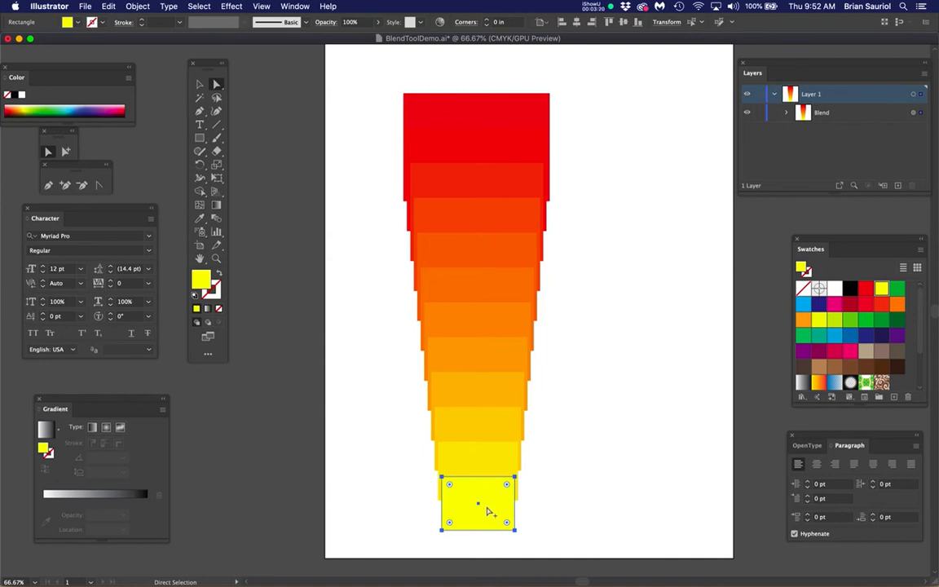
# Scale the yellow end rectangle of the blend down about its centre in two passes, to about a quarter of its size.
pyautogui.scroll(-1, 488, 511)
pyautogui.scroll(1, 485, 513)
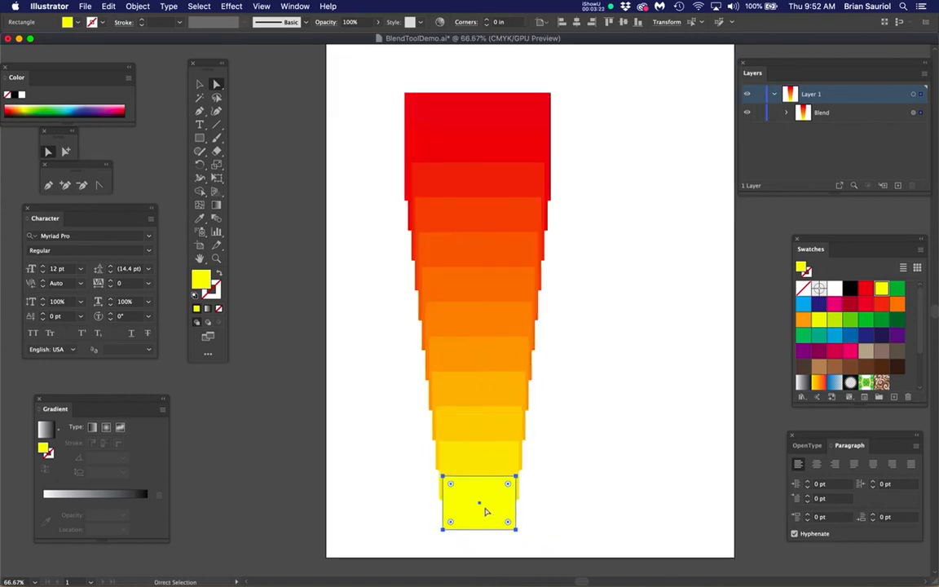
pyautogui.doubleClick(217, 164)
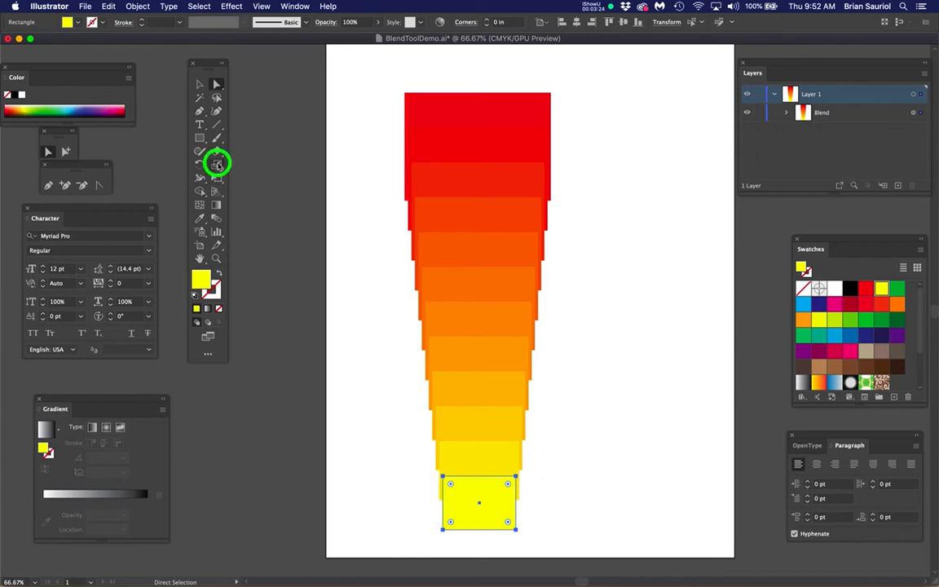
pyautogui.click(380, 279)
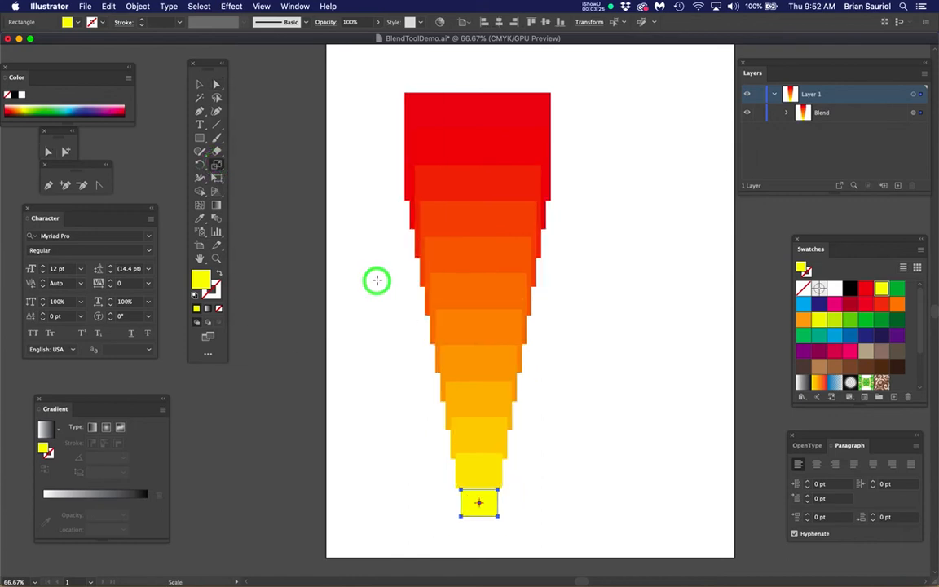
pyautogui.doubleClick(217, 164)
pyautogui.moveTo(380, 278); pyautogui.dragTo(380, 277)
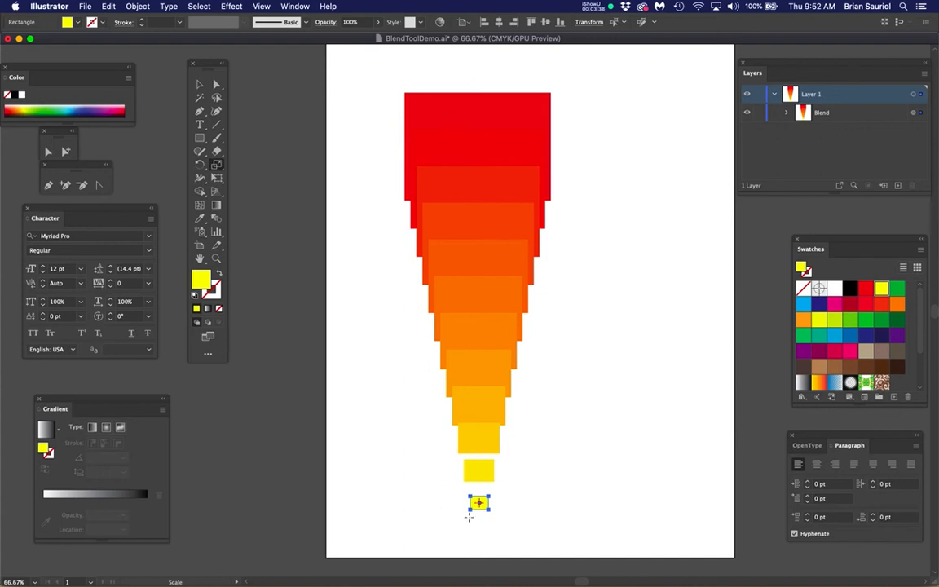
# Directly select only the small yellow rectangle and move it across to the artboard's lower-right corner.
pyautogui.press('a')
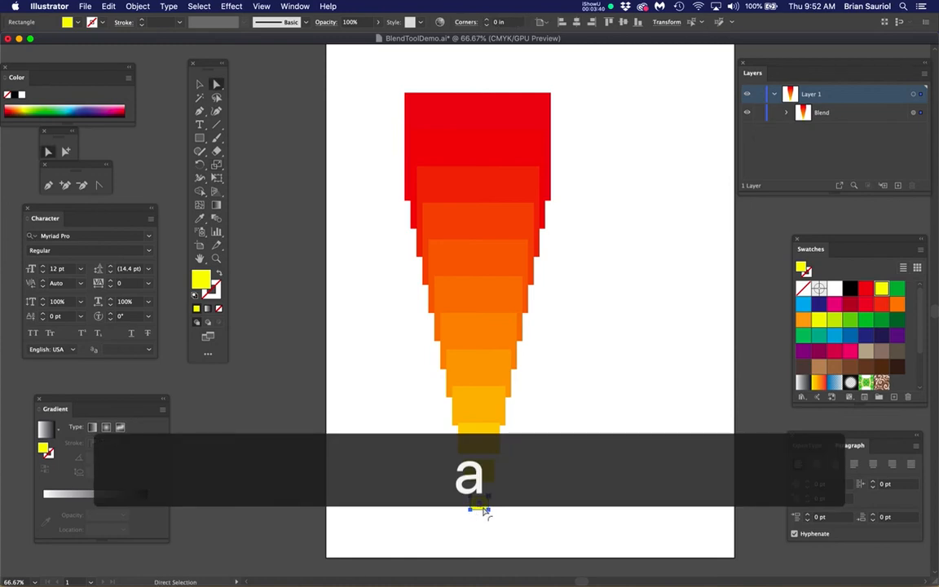
pyautogui.scroll(3, 485, 510)
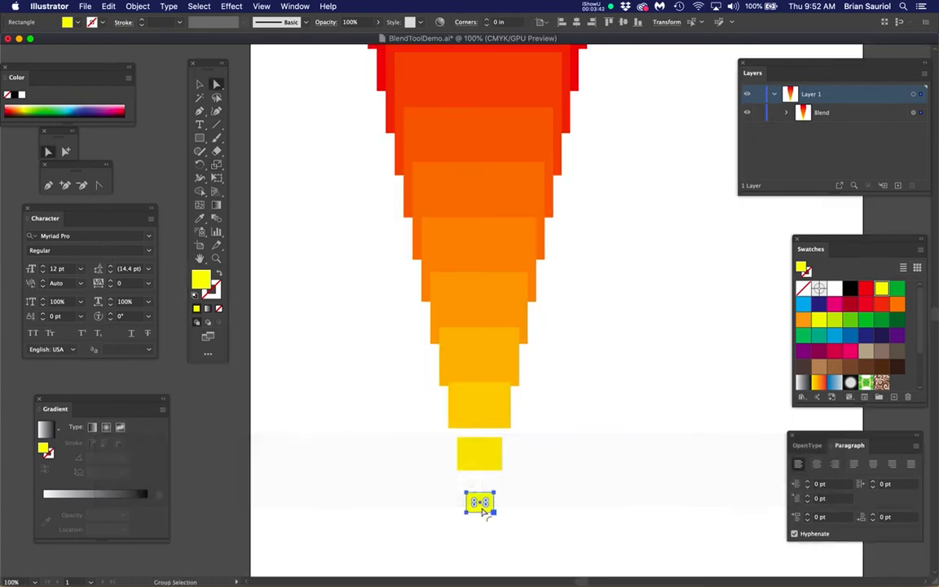
pyautogui.scroll(-1, 488, 513)
pyautogui.scroll(-1, 494, 513)
pyautogui.moveTo(493, 512); pyautogui.dragTo(657, 504)
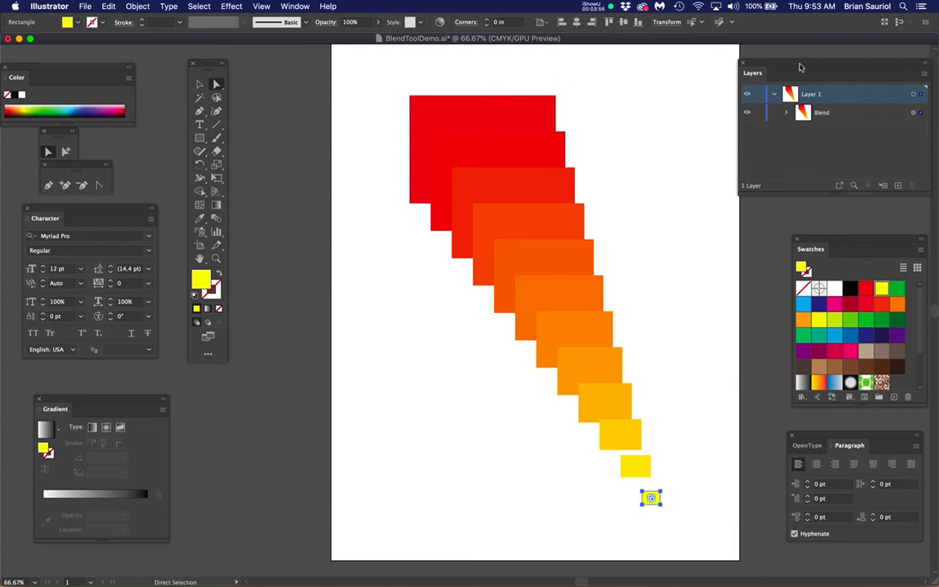
# List the blend's contents in a taller Layers panel and select the whole blend on the artboard.
pyautogui.moveTo(800, 68); pyautogui.dragTo(782, 62)
pyautogui.click(770, 108)
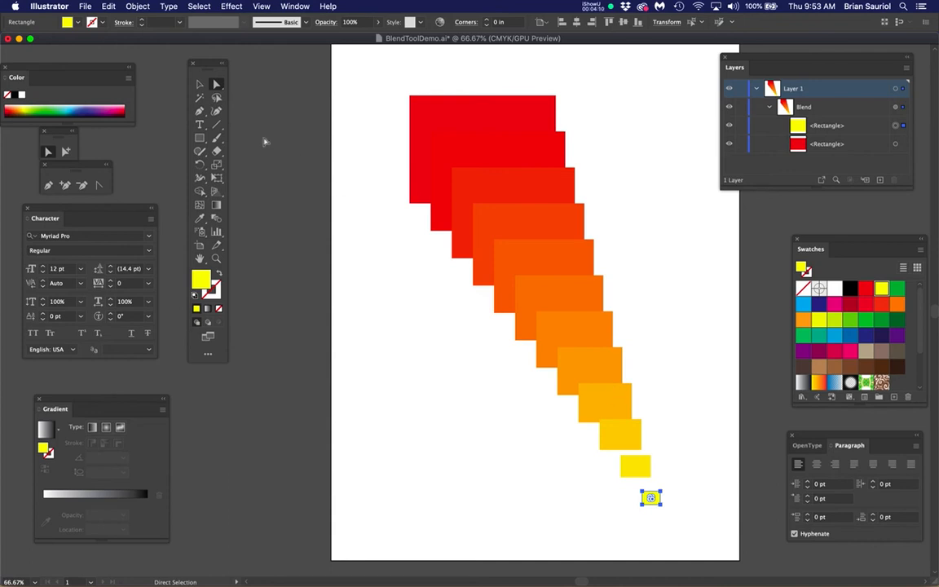
pyautogui.click(200, 84)
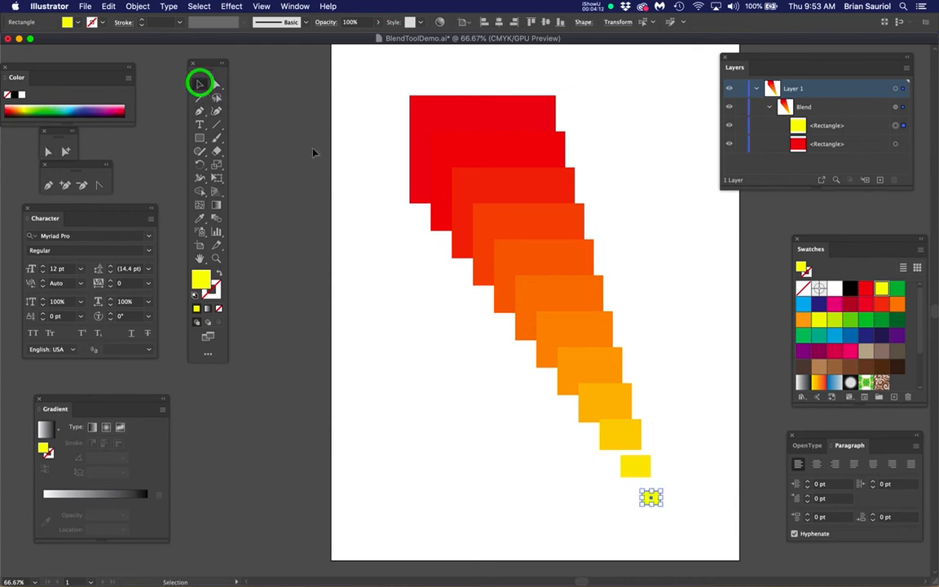
pyautogui.click(346, 138)
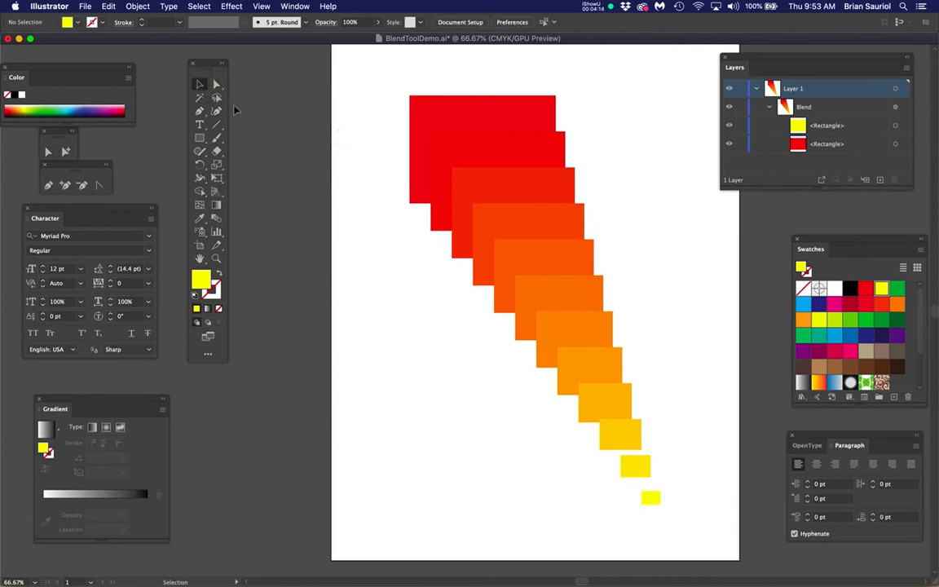
pyautogui.click(433, 117)
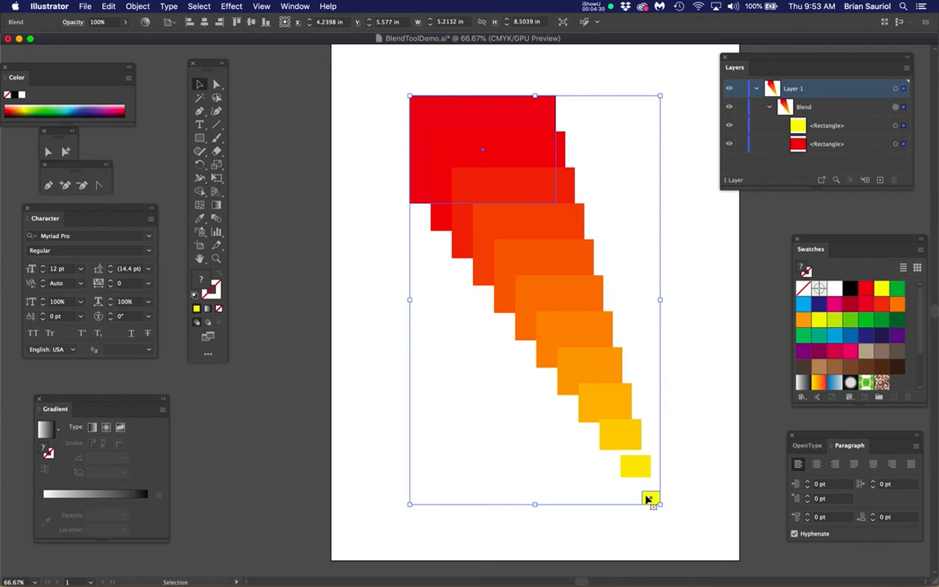
pyautogui.moveTo(910, 188); pyautogui.dragTo(912, 560)
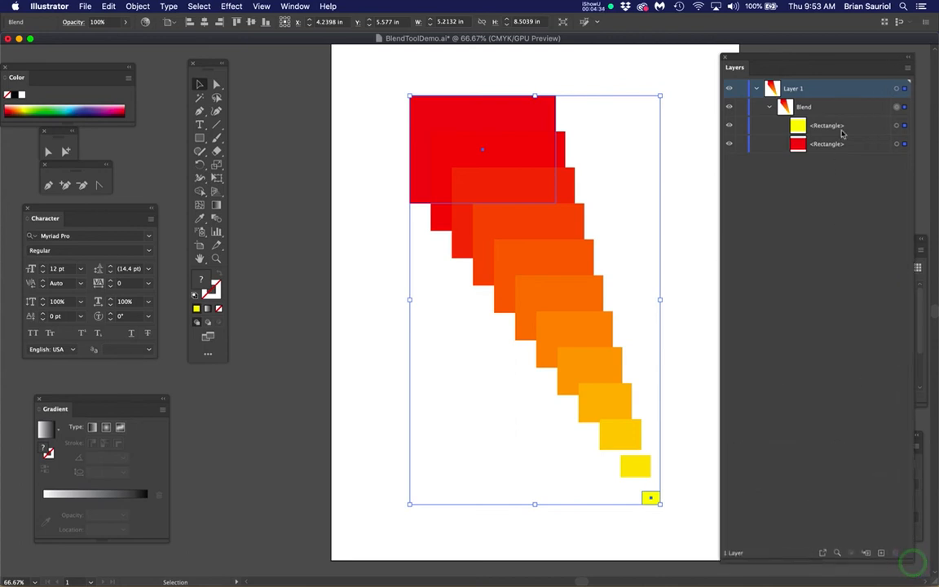
# Expand the blend's object and fill into separate shapes and list the resulting group's paths in the Layers panel.
pyautogui.click(138, 6)
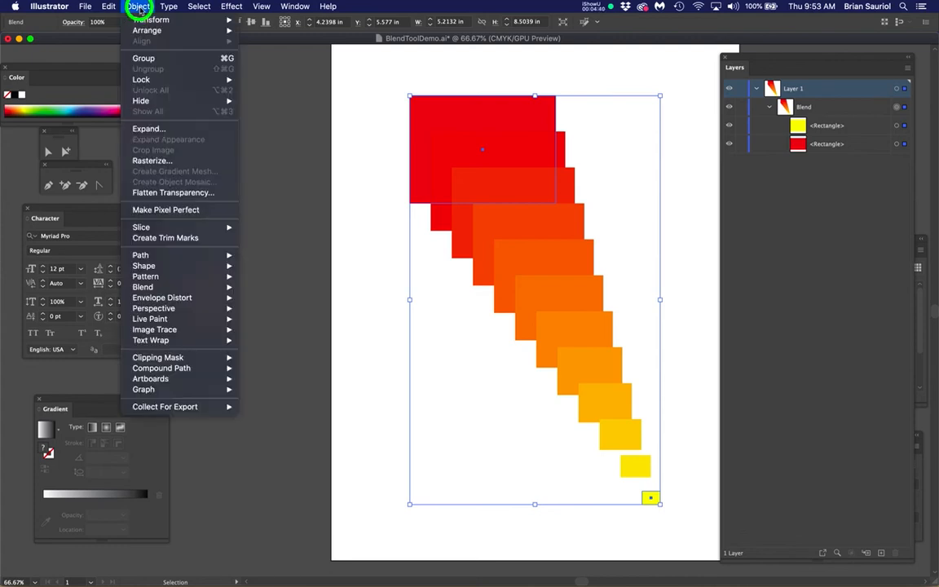
pyautogui.click(147, 130)
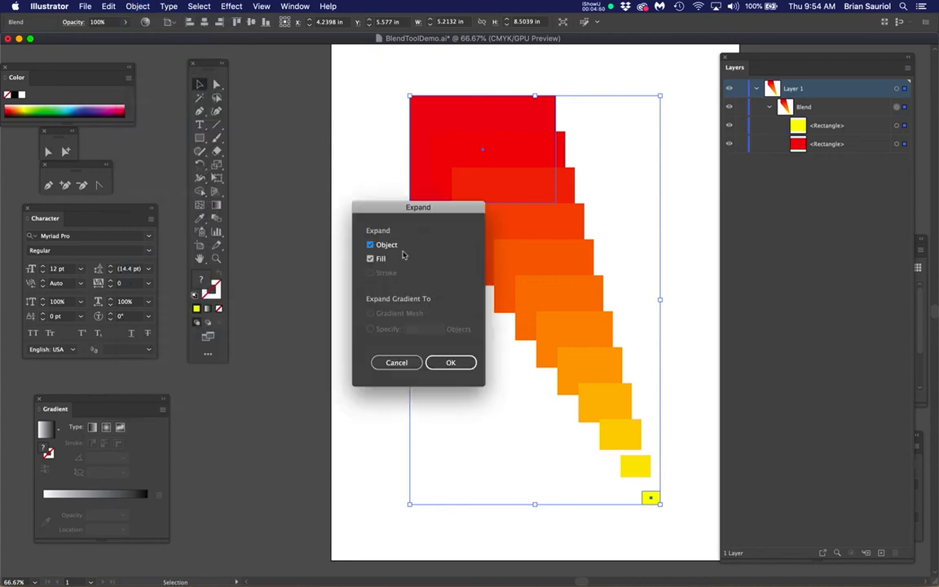
pyautogui.moveTo(376, 212); pyautogui.dragTo(292, 113)
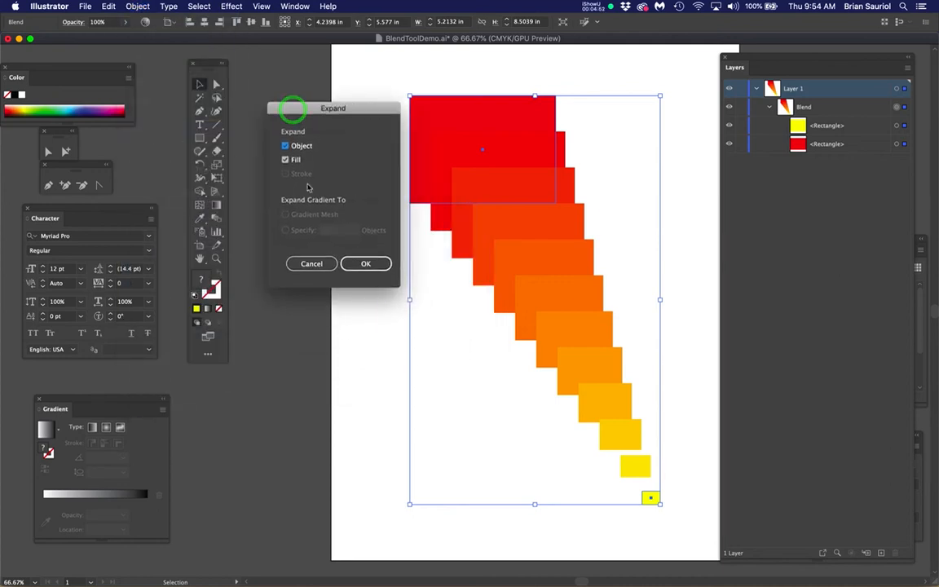
pyautogui.click(365, 265)
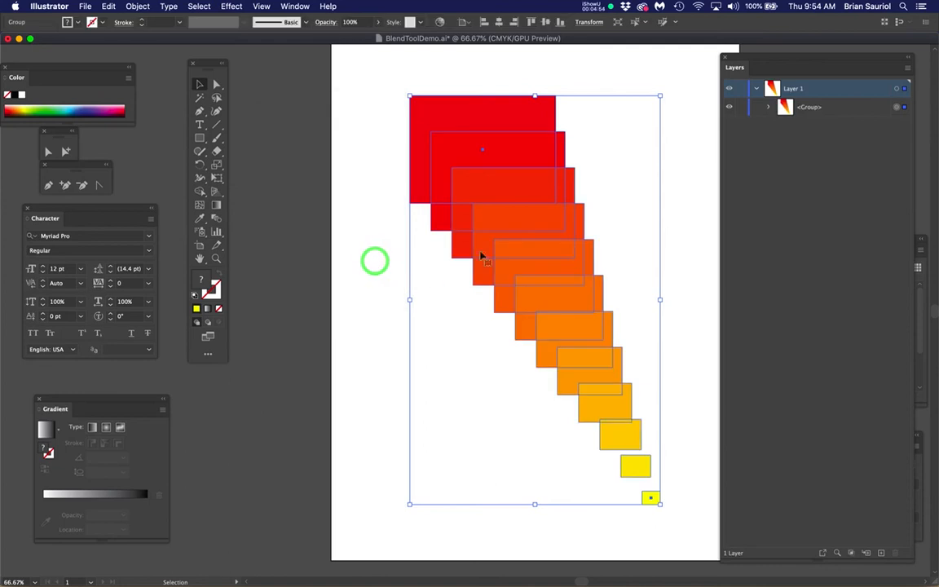
pyautogui.click(770, 110)
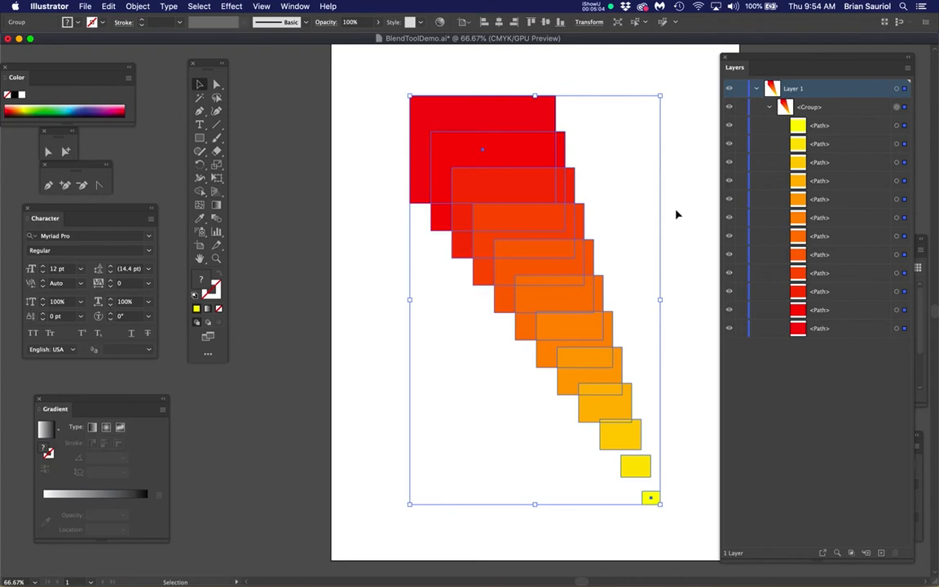
# Undo the expansion of the blend.
pyautogui.press('super+z')
pyautogui.press('super+z')
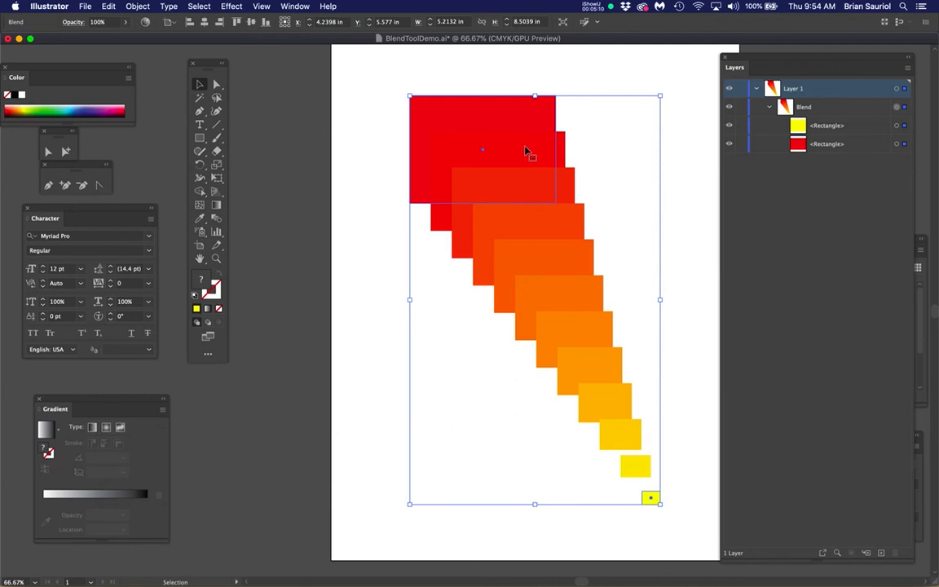
# Target the Blend in the Layers panel, leave no row highlighted, and shift the panel toward the artboard.
pyautogui.click(857, 130)
pyautogui.click(858, 146)
pyautogui.click(860, 128)
pyautogui.click(860, 146)
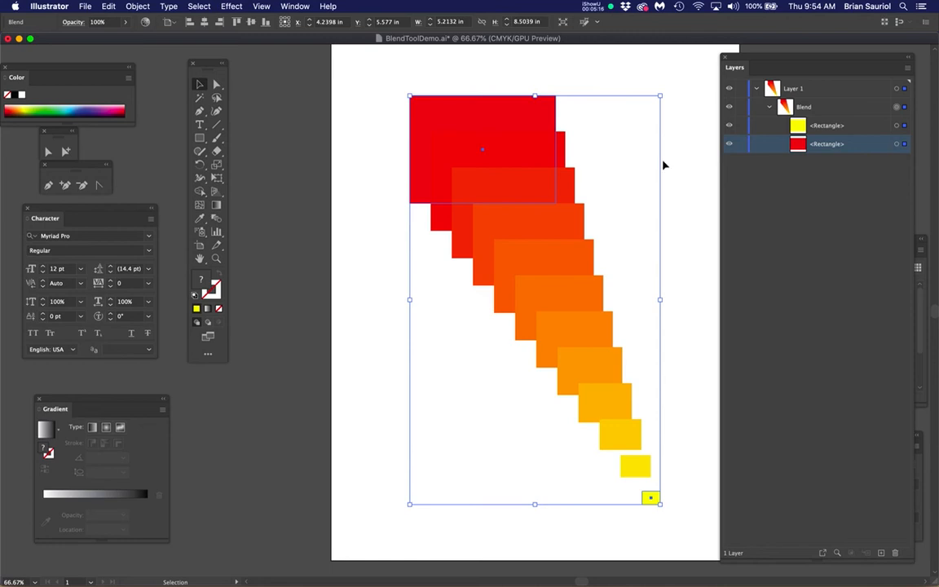
pyautogui.click(898, 108)
pyautogui.moveTo(769, 58); pyautogui.dragTo(730, 53)
pyautogui.click(775, 207)
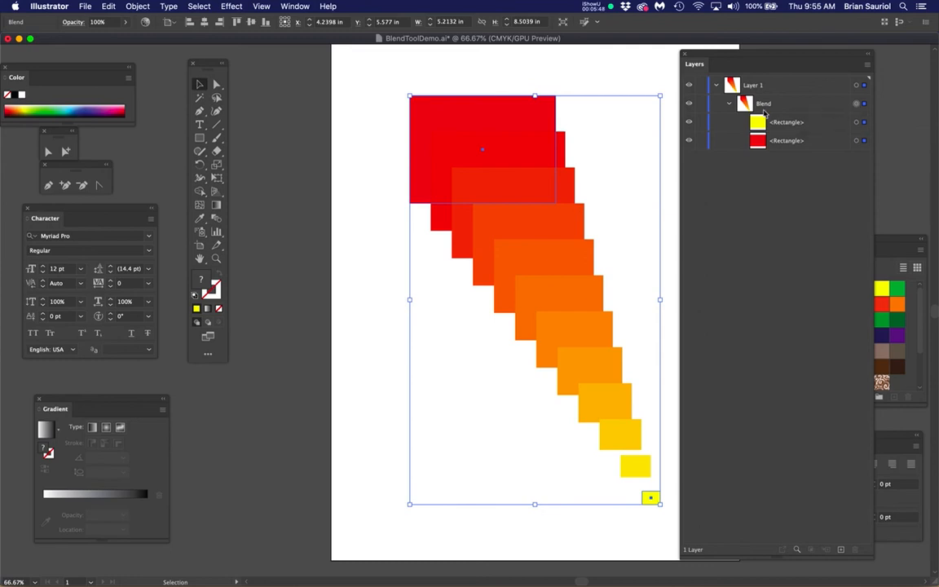
pyautogui.moveTo(131, 7); pyautogui.dragTo(276, 362)
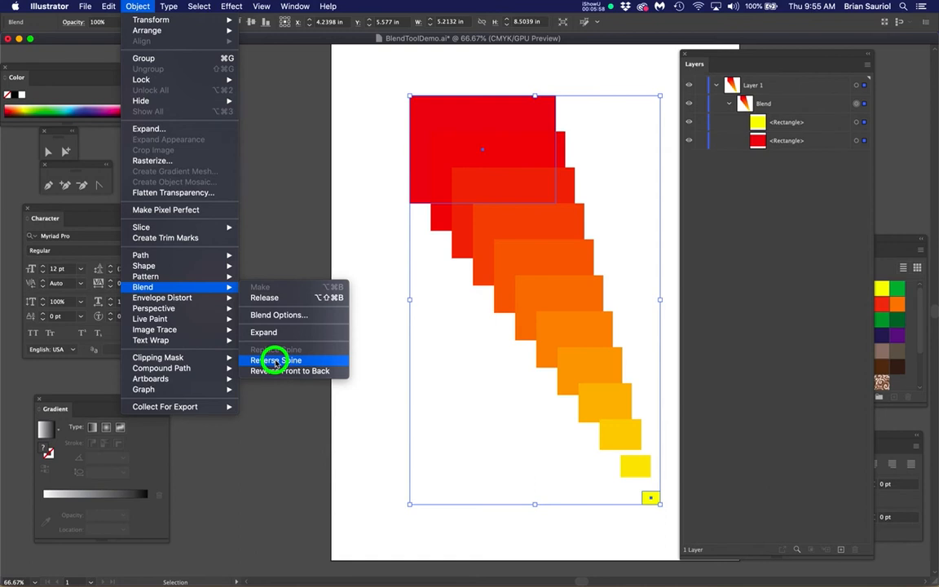
pyautogui.moveTo(276, 361); pyautogui.dragTo(357, 224)
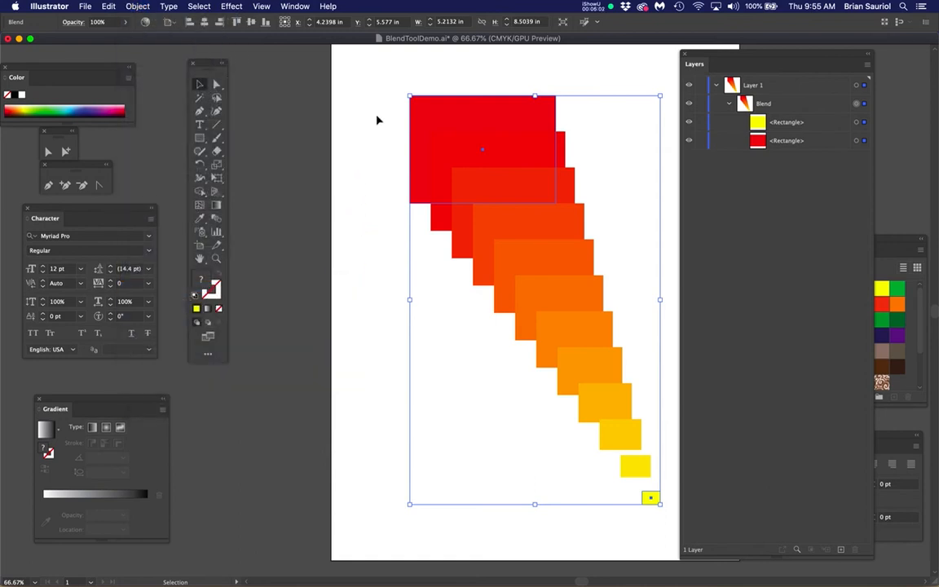
# Start a curved Pen path over the blend with smooth anchors at about X 1.11, Y 0.84 in and X 4.54, Y 5.56 in.
pyautogui.press('p')
pyautogui.moveTo(383, 72); pyautogui.dragTo(412, 85)
pyautogui.moveTo(549, 299); pyautogui.dragTo(546, 413)
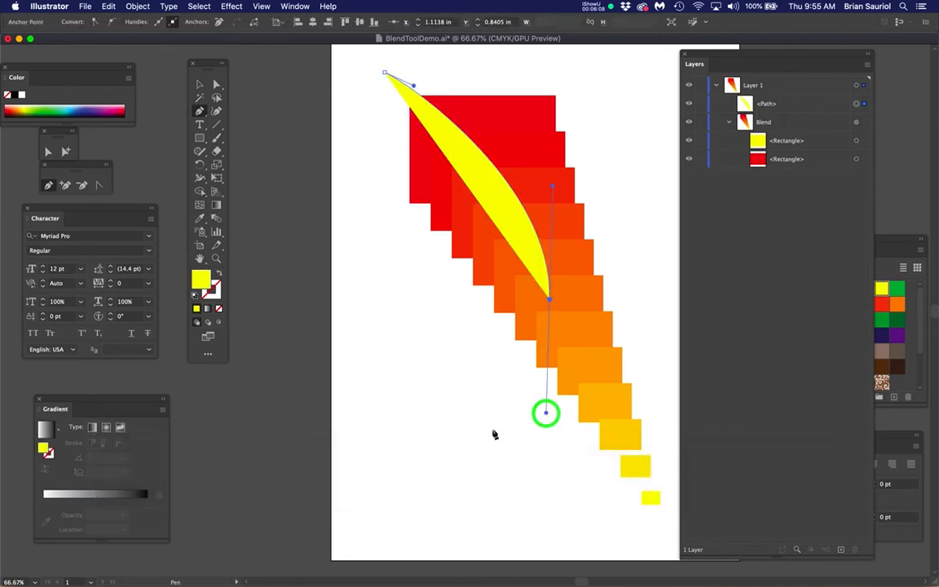
# Give the new path no fill and a black stroke.
pyautogui.click(219, 274)
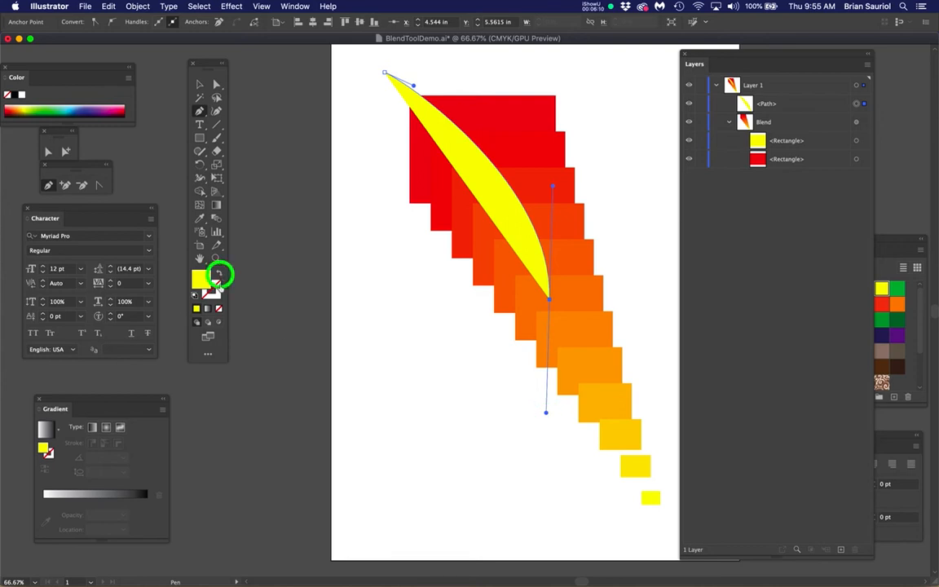
pyautogui.click(211, 291)
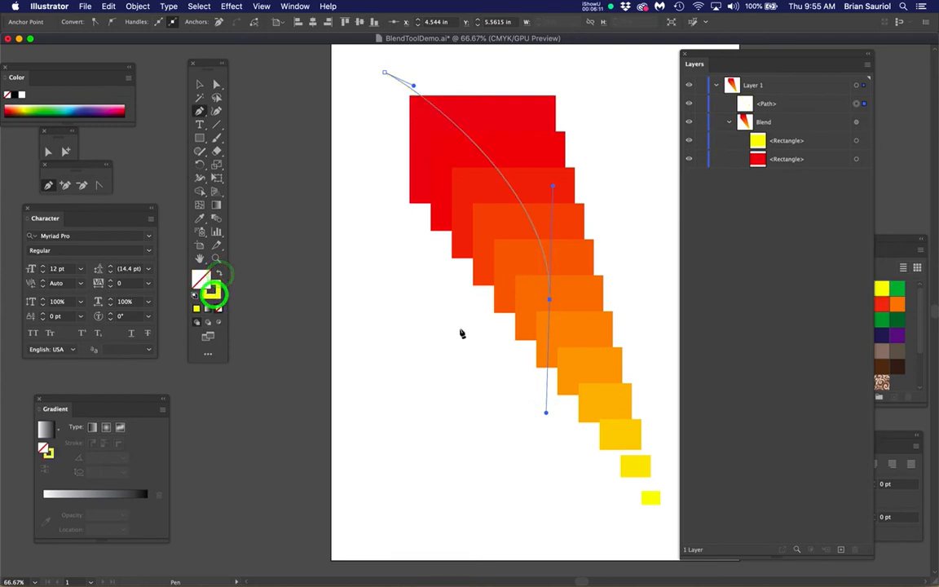
pyautogui.click(881, 239)
pyautogui.click(216, 291)
pyautogui.click(850, 288)
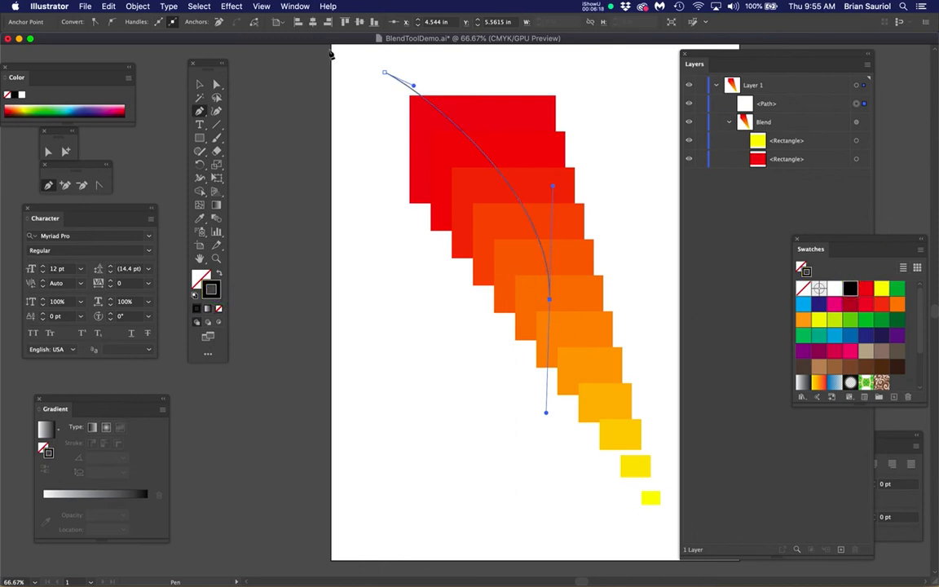
# Level the first anchor's handle and move the path's second anchor up to about X 4.87, Y 3.58 in.
pyautogui.press('super')
pyautogui.moveTo(413, 87); pyautogui.dragTo(444, 72)
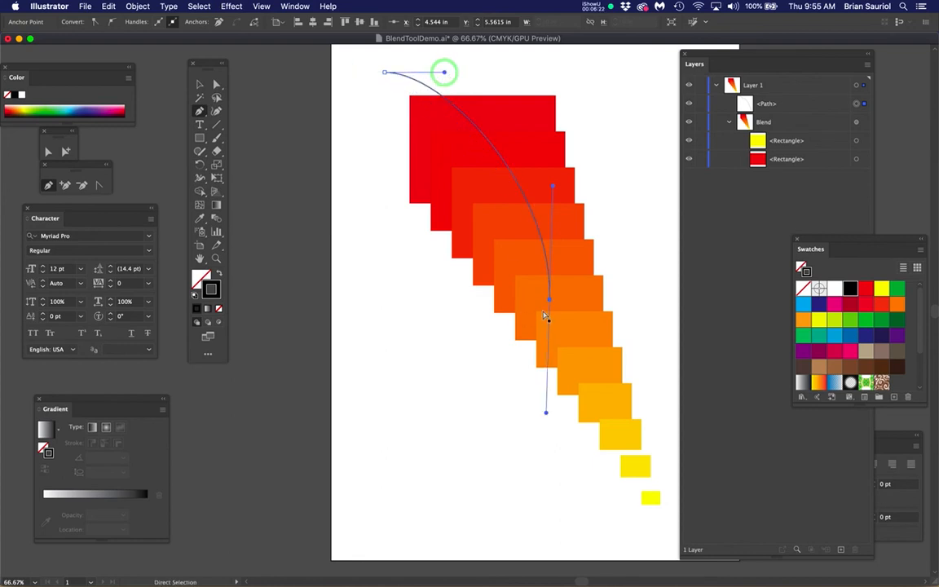
pyautogui.moveTo(549, 299)
pyautogui.mouseDown()
pyautogui.moveTo(558, 258)
pyautogui.moveTo(556, 286)
pyautogui.mouseUp()
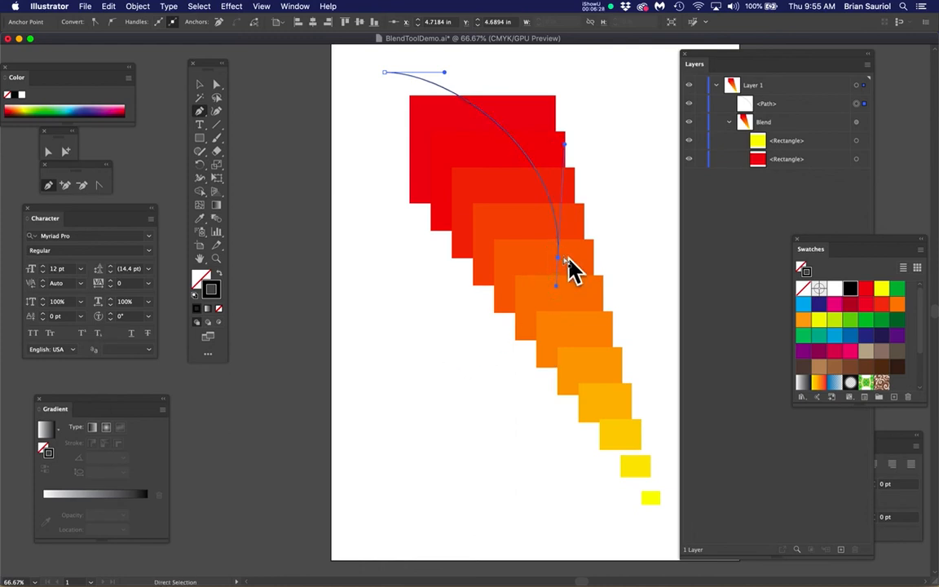
pyautogui.moveTo(558, 258); pyautogui.dragTo(565, 204)
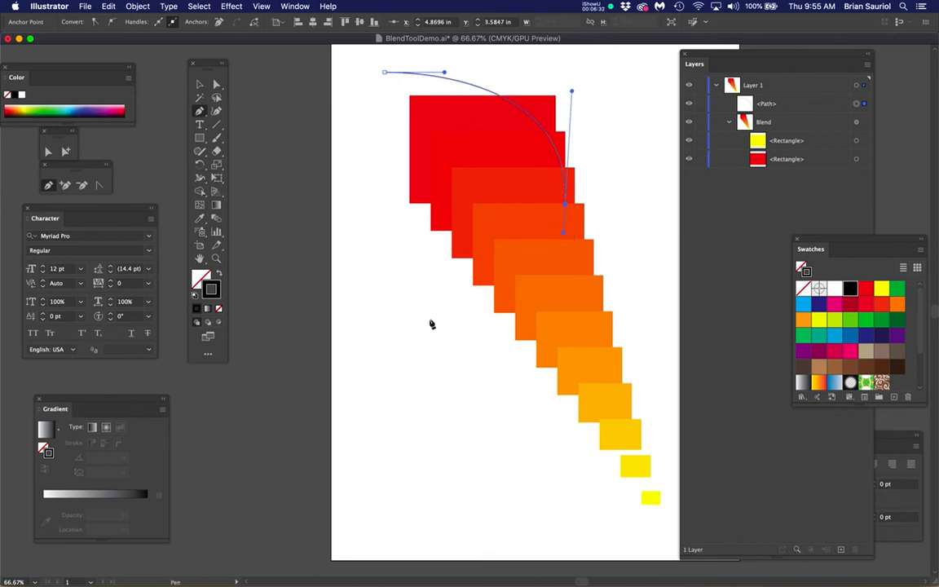
# Extend the path into an S-curve with three more smooth anchors, ending at about X 4.68, Y 9.93 in.
pyautogui.moveTo(474, 302); pyautogui.dragTo(423, 316)
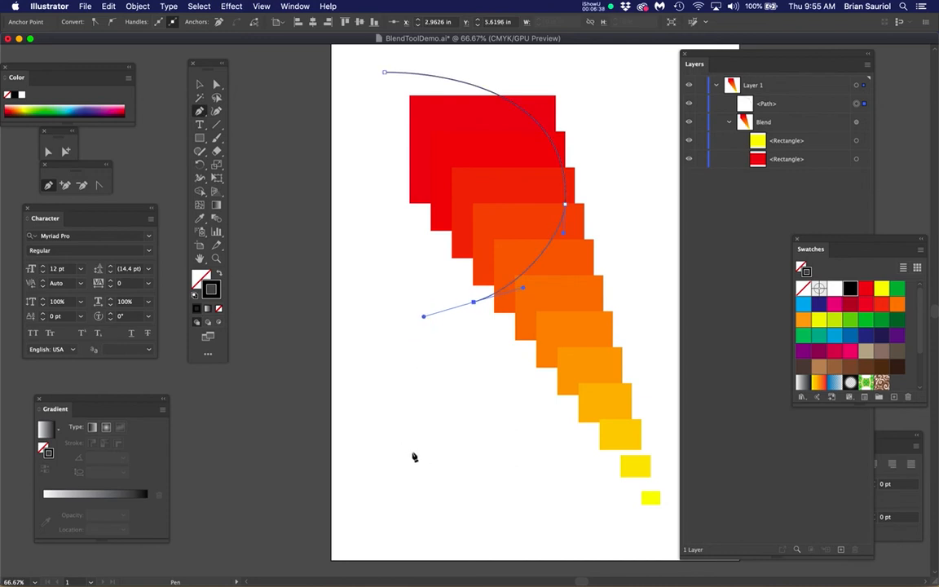
pyautogui.moveTo(430, 454); pyautogui.dragTo(437, 505)
pyautogui.moveTo(556, 509); pyautogui.dragTo(584, 517)
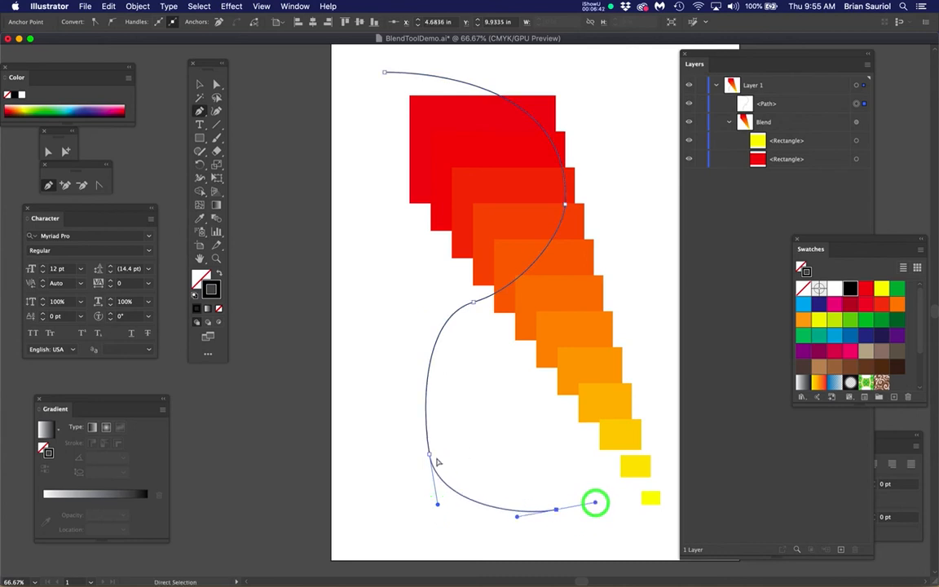
# Smooth the S-curve by moving its fourth anchor to about X 1.42, Y 7.88 in, raising its middle anchor, and adjusting both anchors' handles.
pyautogui.keyDown('super'); pyautogui.click(411, 413); pyautogui.keyUp('super')
pyautogui.moveTo(411, 413); pyautogui.dragTo(398, 411)
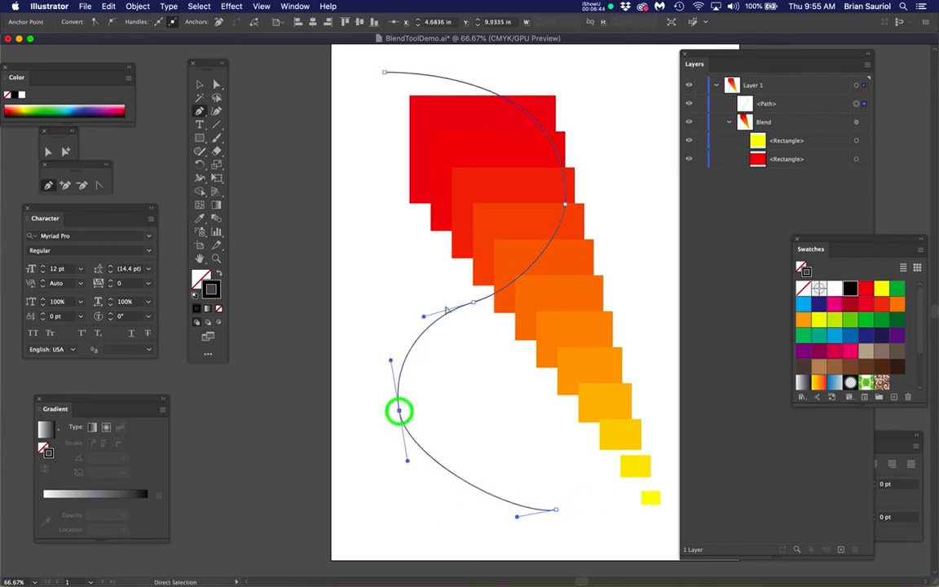
pyautogui.moveTo(474, 306); pyautogui.dragTo(478, 283)
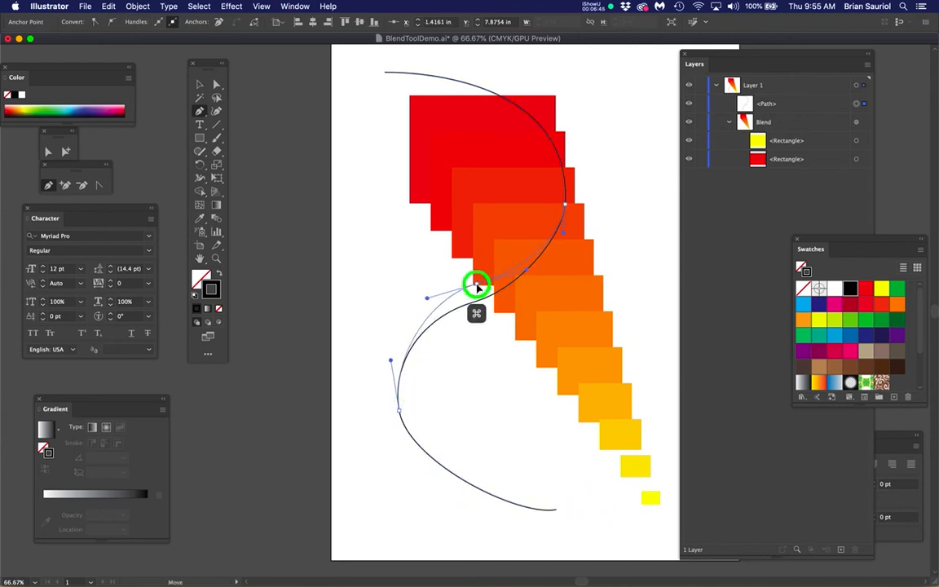
pyautogui.keyDown('super'); pyautogui.click(430, 313); pyautogui.keyUp('super')
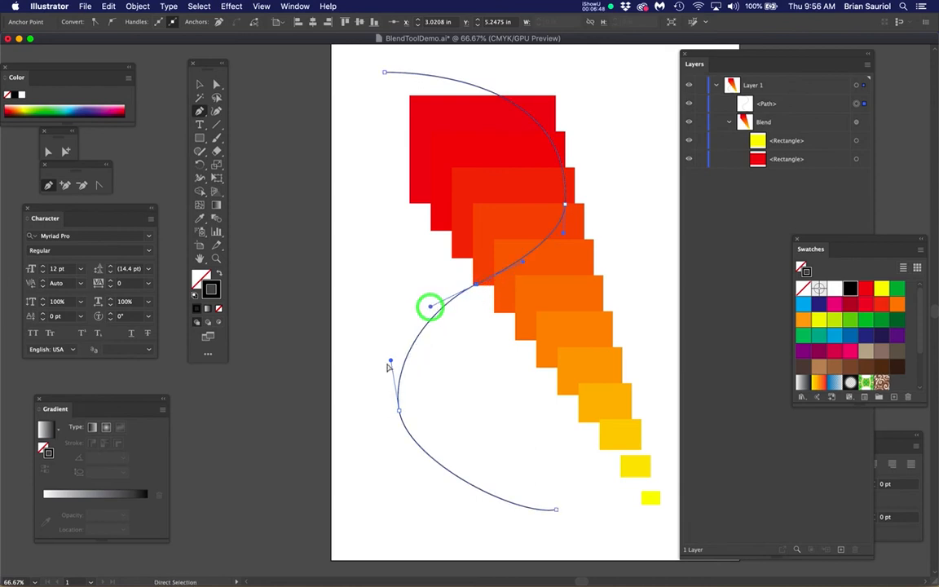
pyautogui.keyDown('super'); pyautogui.click(395, 359); pyautogui.keyUp('super')
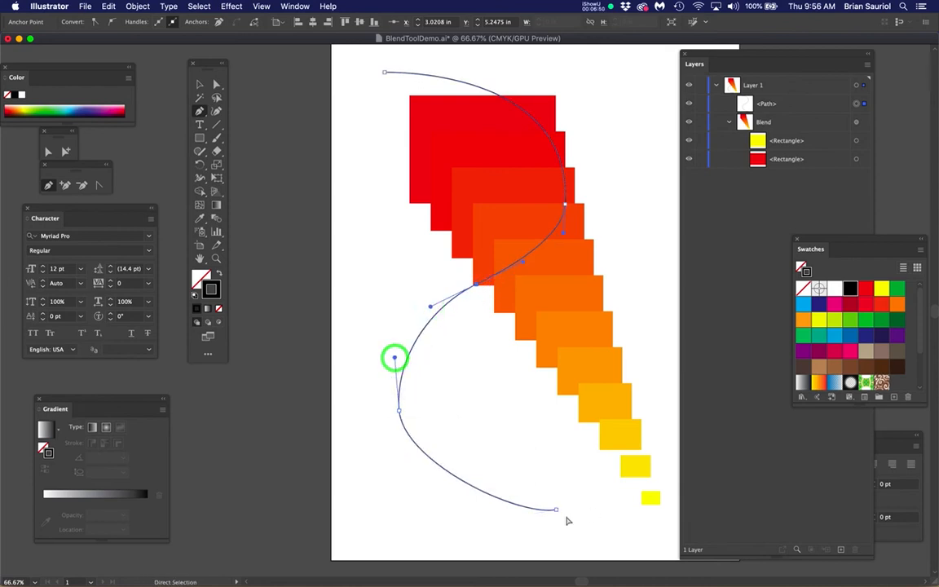
# Move the S-curve's end anchor to about X 5.25, Y 10.14 in and its second anchor to about X 5.11, Y 3.15 in, adjusting the upper handles.
pyautogui.moveTo(557, 510); pyautogui.dragTo(529, 518)
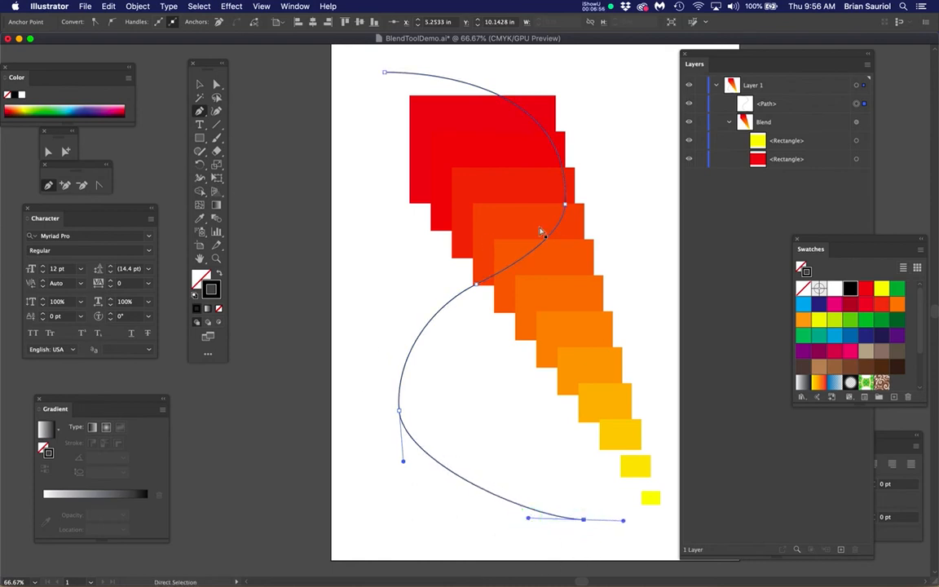
pyautogui.moveTo(566, 205); pyautogui.dragTo(577, 183)
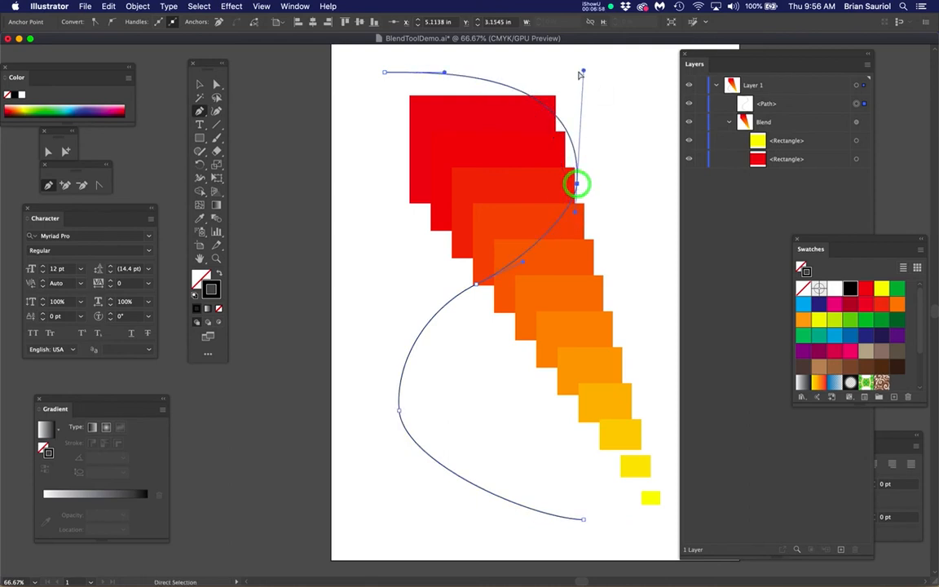
pyautogui.moveTo(584, 74); pyautogui.dragTo(575, 88)
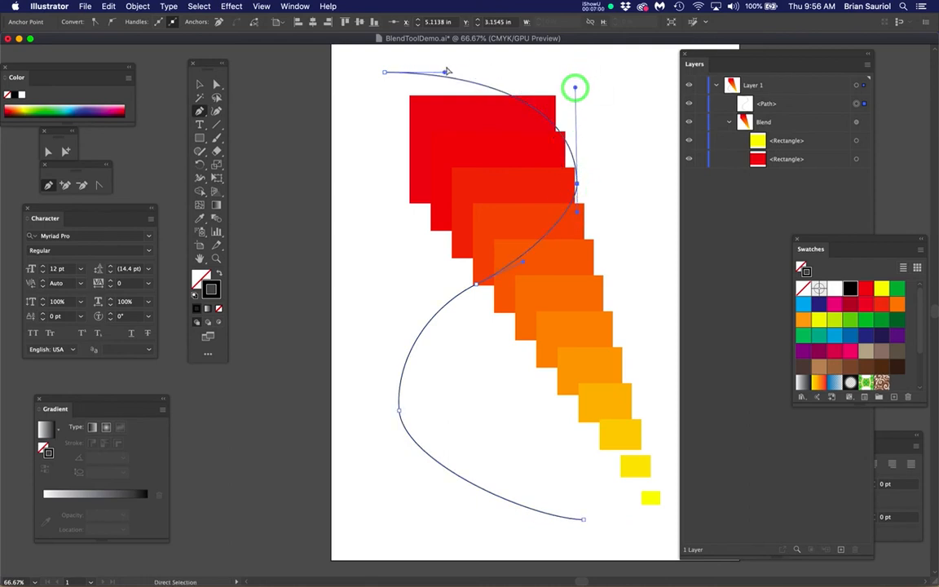
pyautogui.moveTo(446, 75); pyautogui.dragTo(467, 67)
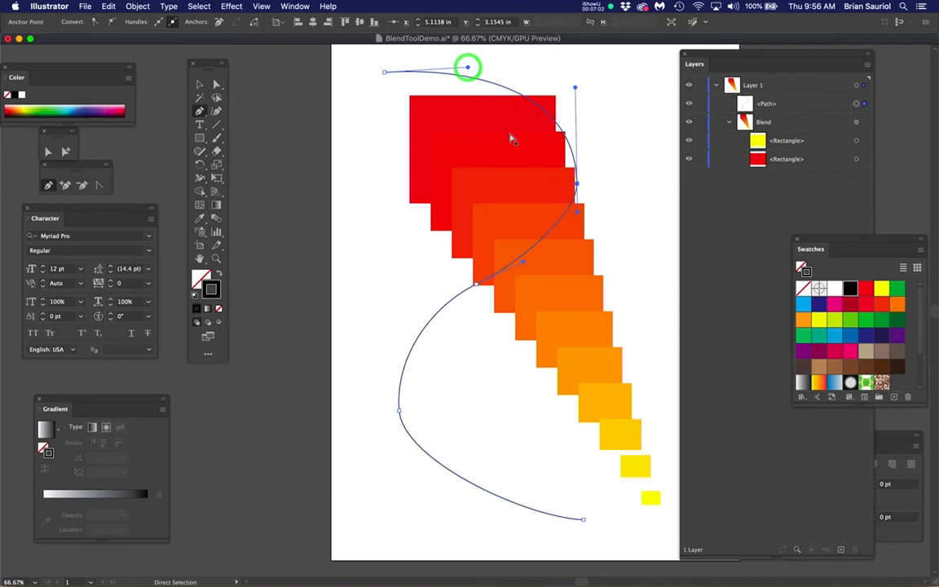
pyautogui.click(628, 137)
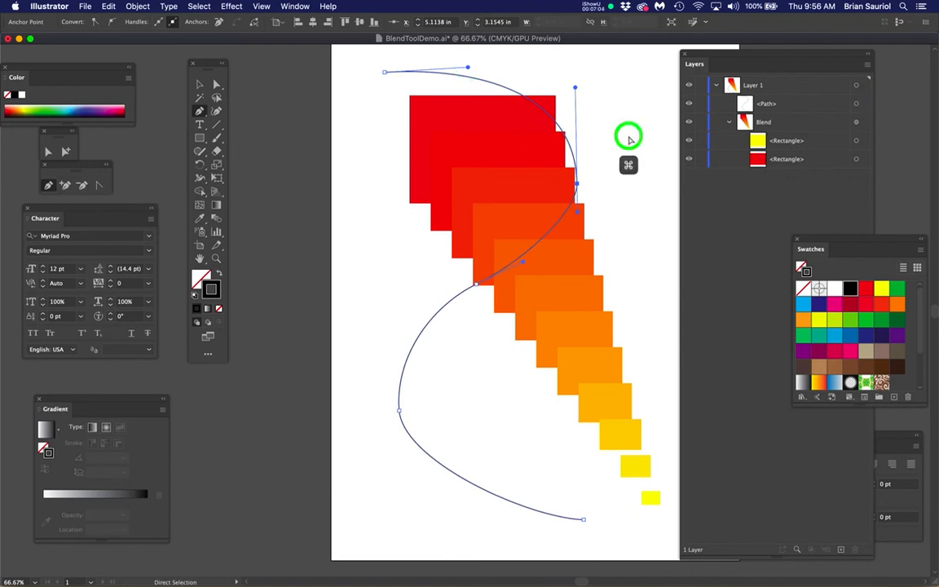
# Scale the blend's red rectangle uniformly to 50%.
pyautogui.click(855, 159)
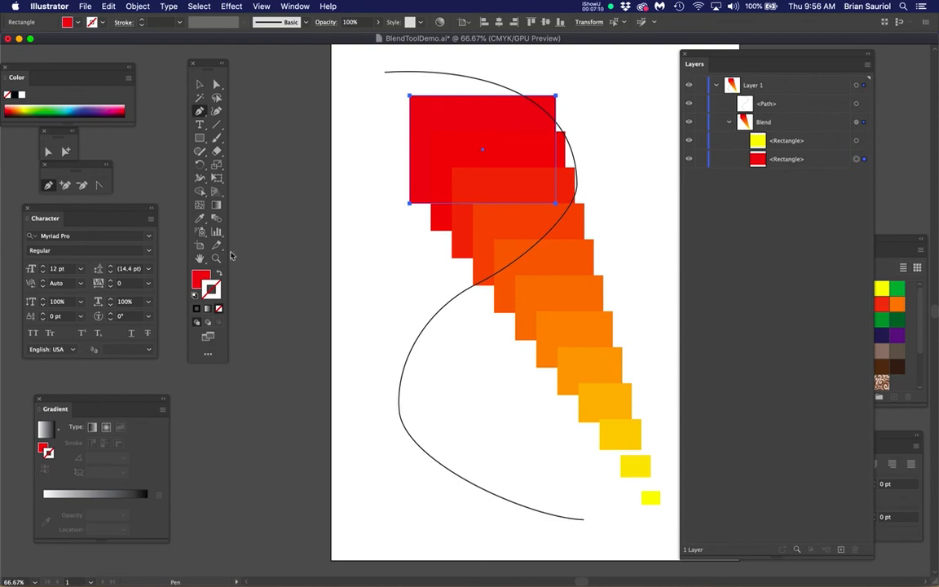
pyautogui.click(216, 164)
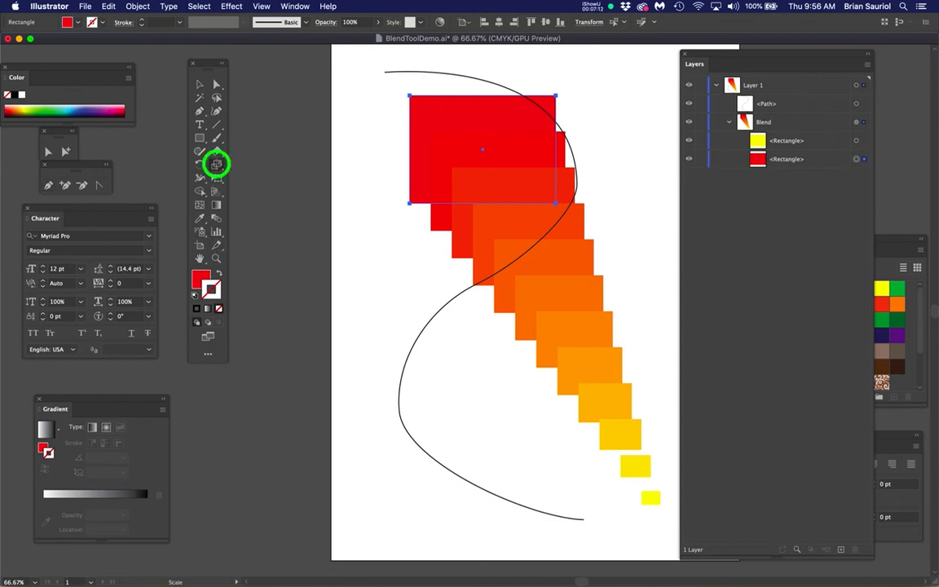
pyautogui.doubleClick(216, 164)
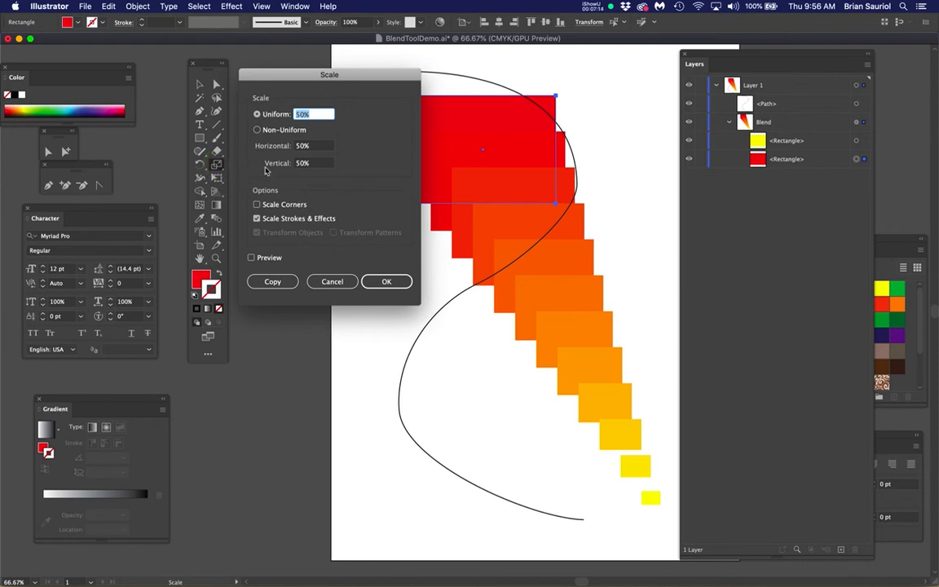
pyautogui.press('Return')
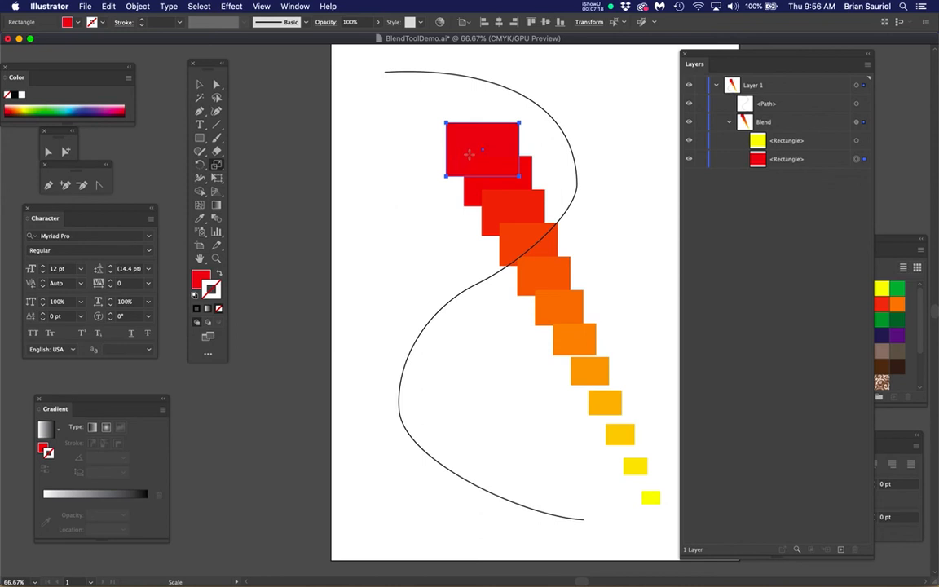
# Move only the blend's red rectangle up onto the curve's upper section, and select the whole blend.
pyautogui.keyDown('super'); pyautogui.click(363, 130); pyautogui.keyUp('super')
pyautogui.keyDown('super'); pyautogui.click(482, 144); pyautogui.keyUp('super')
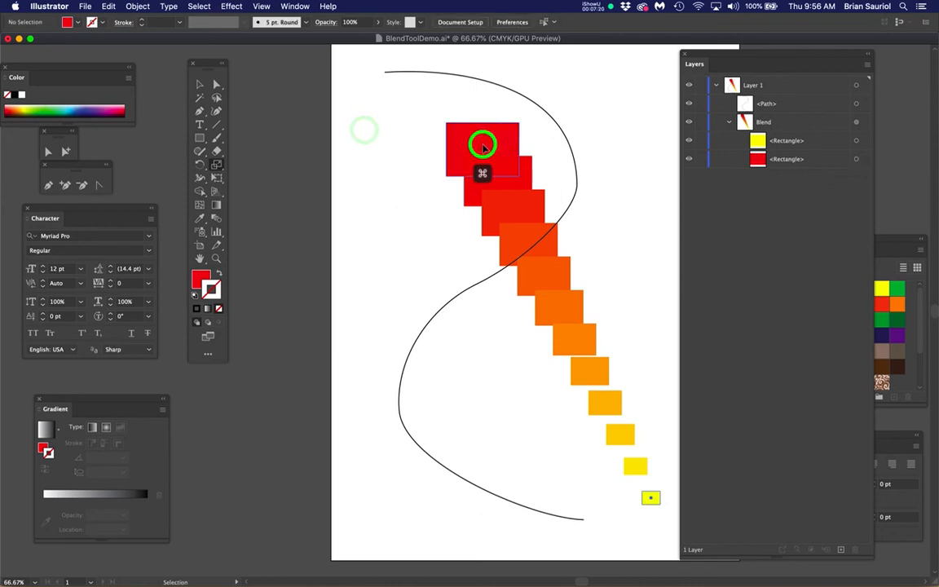
pyautogui.click(216, 85)
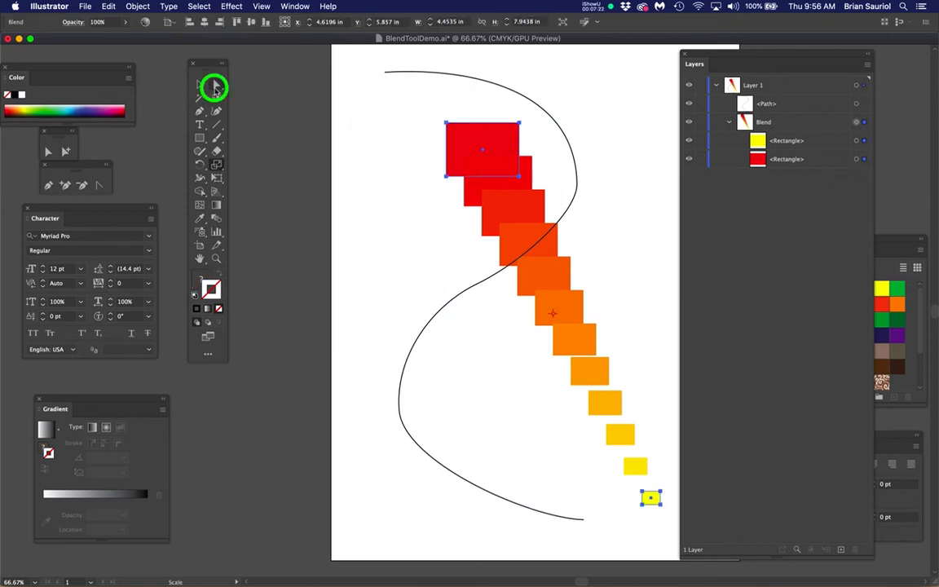
pyautogui.click(392, 130)
pyautogui.moveTo(495, 143); pyautogui.dragTo(490, 81)
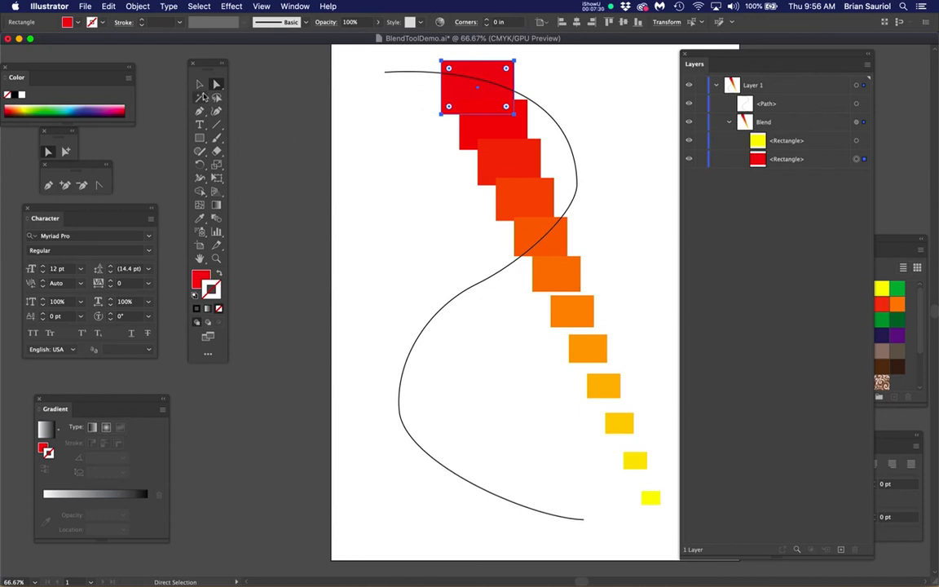
pyautogui.click(200, 85)
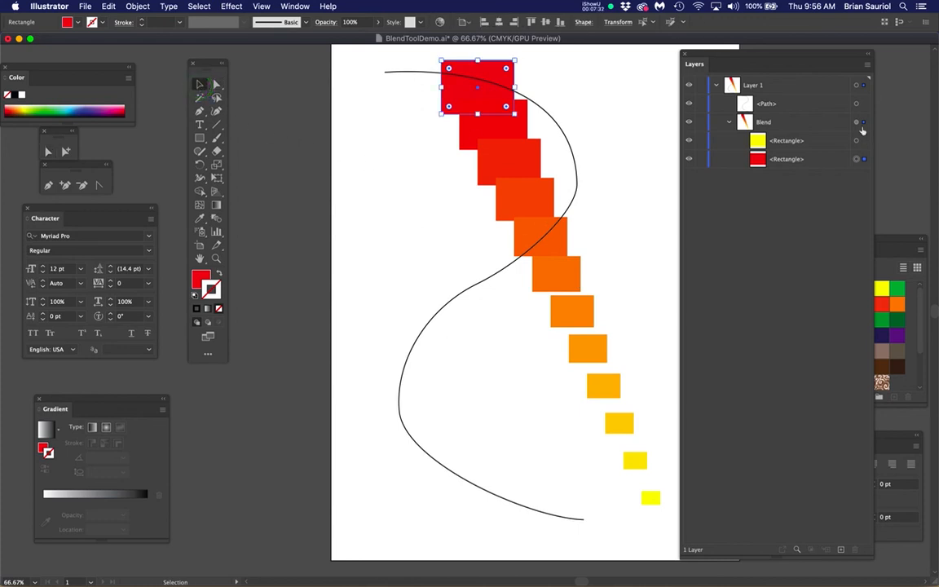
pyautogui.click(857, 122)
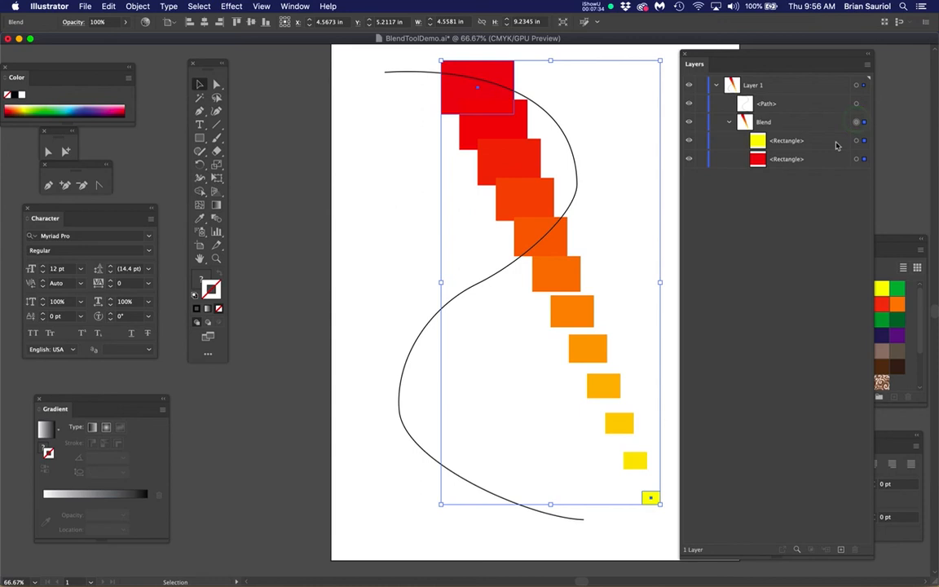
# Round the curve's upper bend by moving its second anchor to about X 5.22, Y 2.77 in and adjusting both of that anchor's handles.
pyautogui.press('a')
pyautogui.click(576, 185)
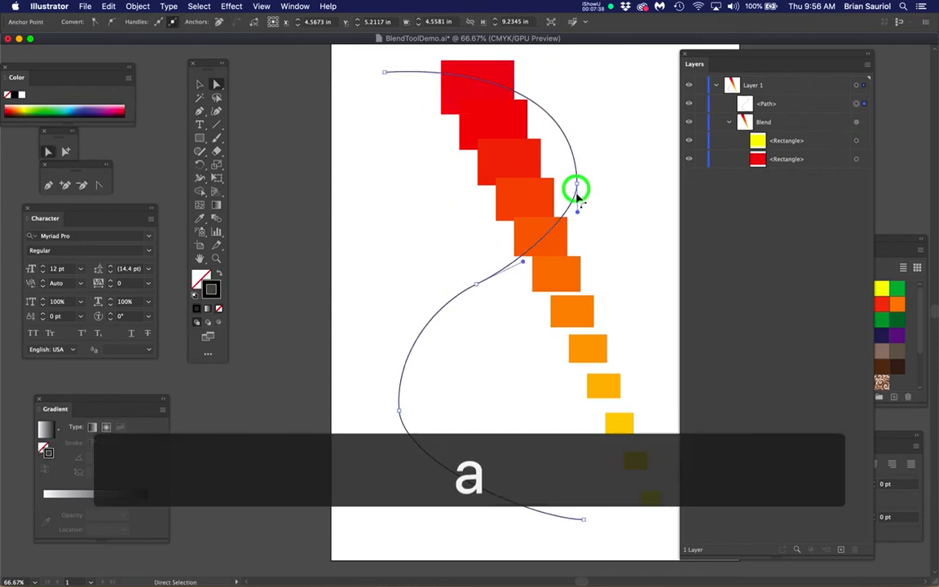
pyautogui.moveTo(579, 214); pyautogui.dragTo(575, 225)
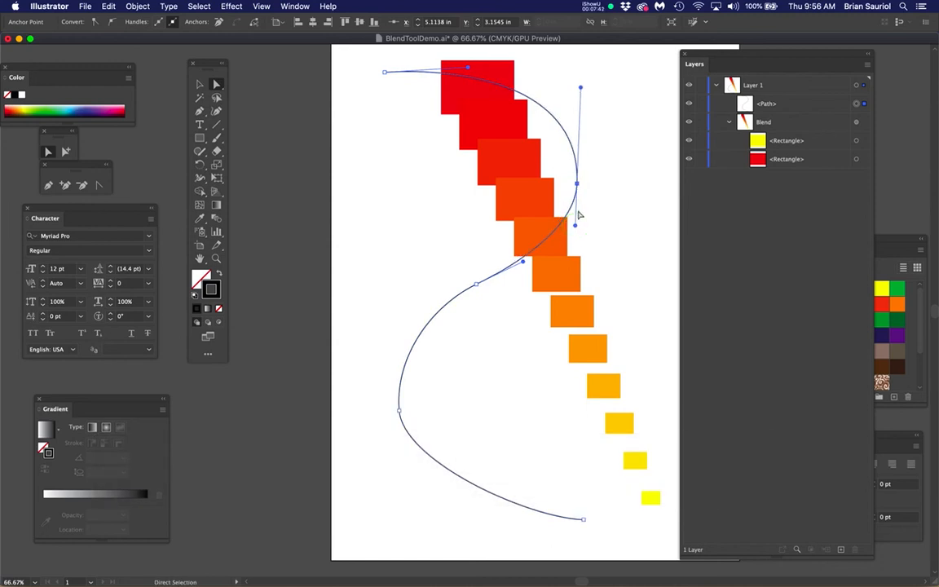
pyautogui.moveTo(577, 186); pyautogui.dragTo(582, 162)
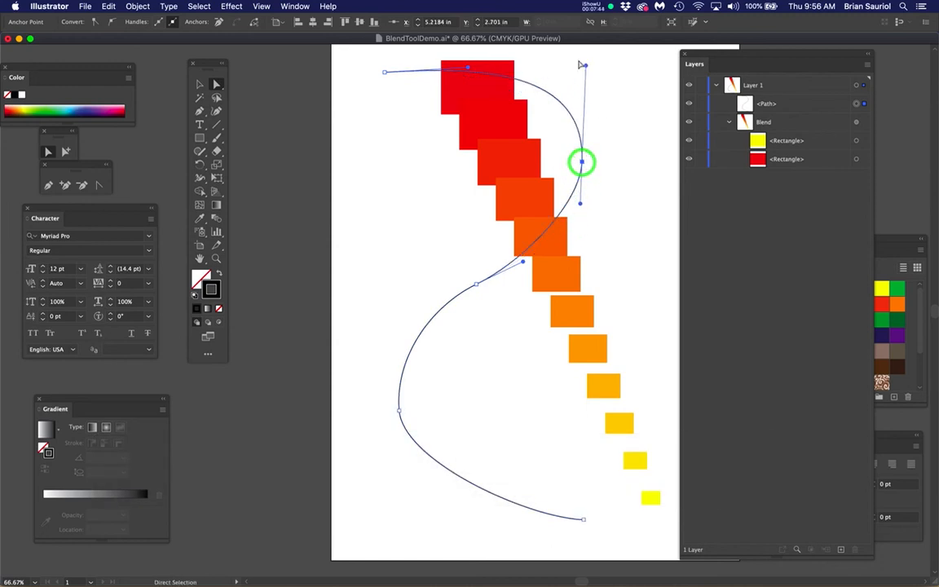
pyautogui.click(585, 69)
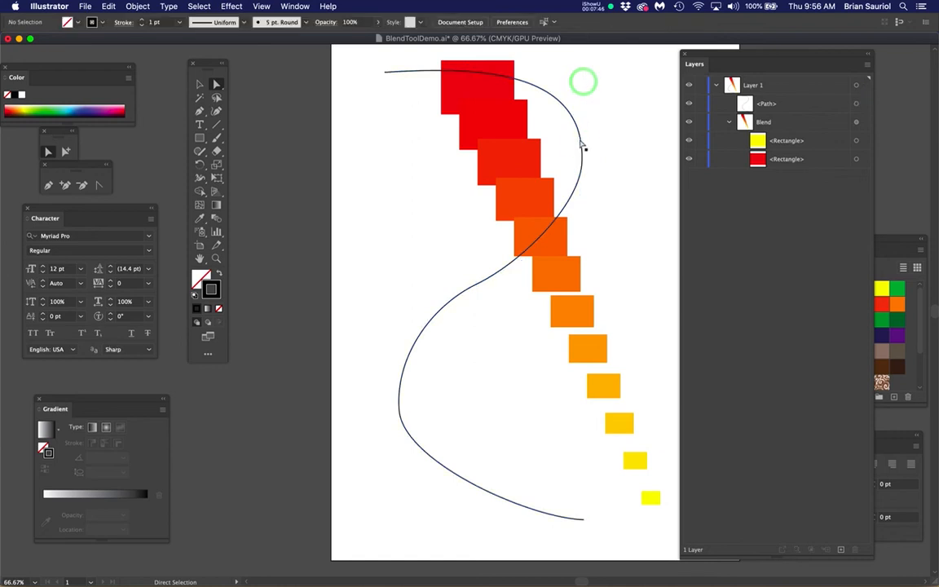
pyautogui.click(580, 140)
pyautogui.moveTo(586, 66); pyautogui.dragTo(582, 81)
pyautogui.moveTo(583, 161); pyautogui.dragTo(582, 165)
pyautogui.moveTo(582, 208); pyautogui.dragTo(583, 212)
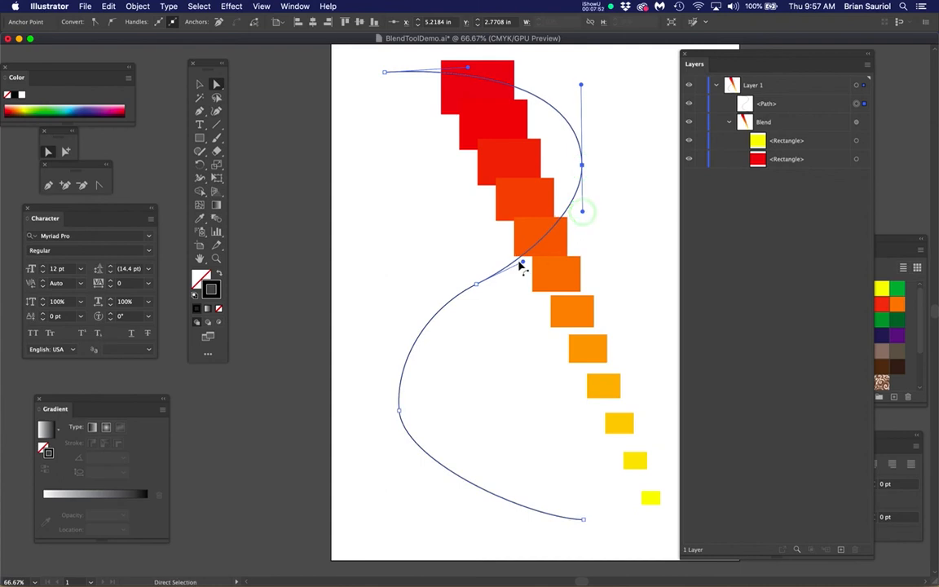
# Flatten and lengthen the middle anchor's handles, and move the curve's fourth anchor to about X 1.24, Y 7.75 in.
pyautogui.moveTo(522, 264); pyautogui.dragTo(542, 272)
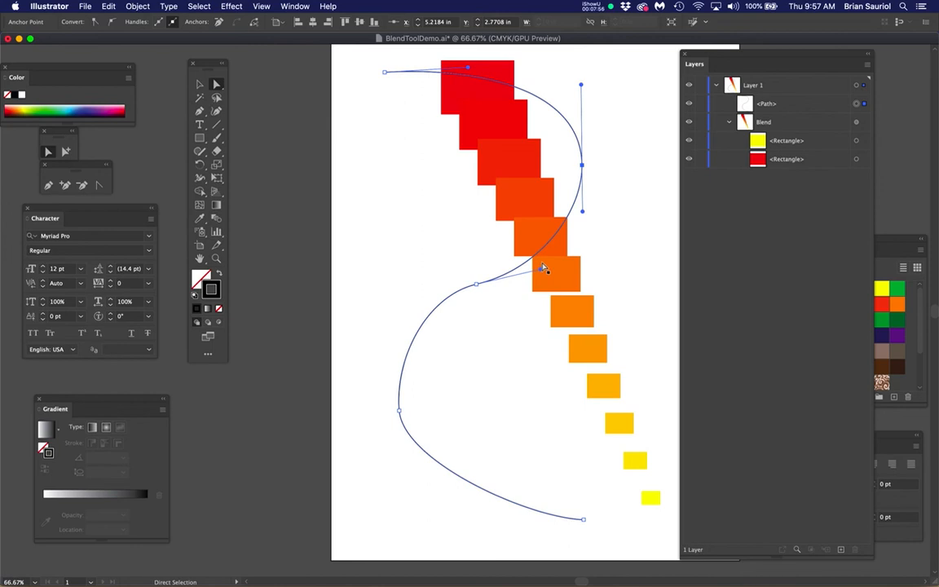
pyautogui.press('XF86AudioLowerVolume')
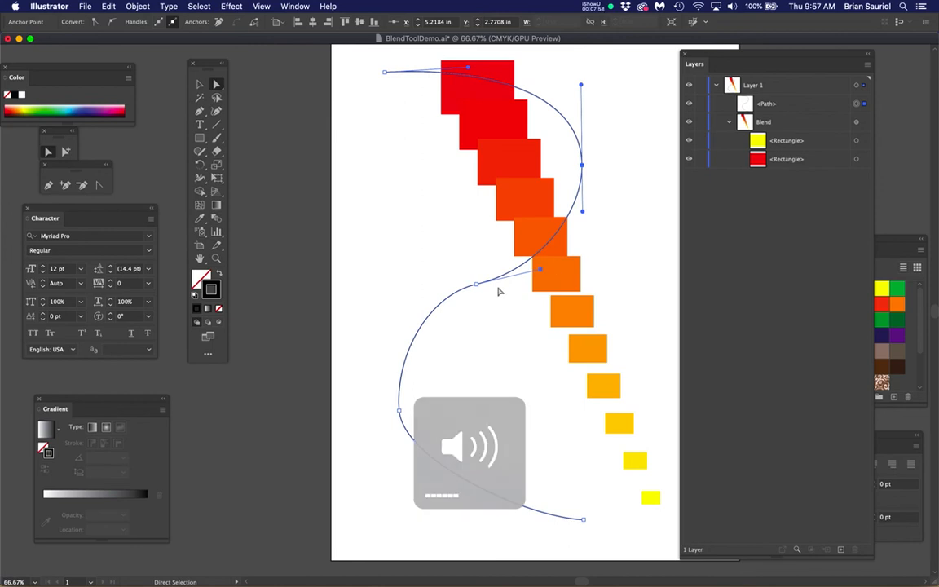
pyautogui.click(476, 284)
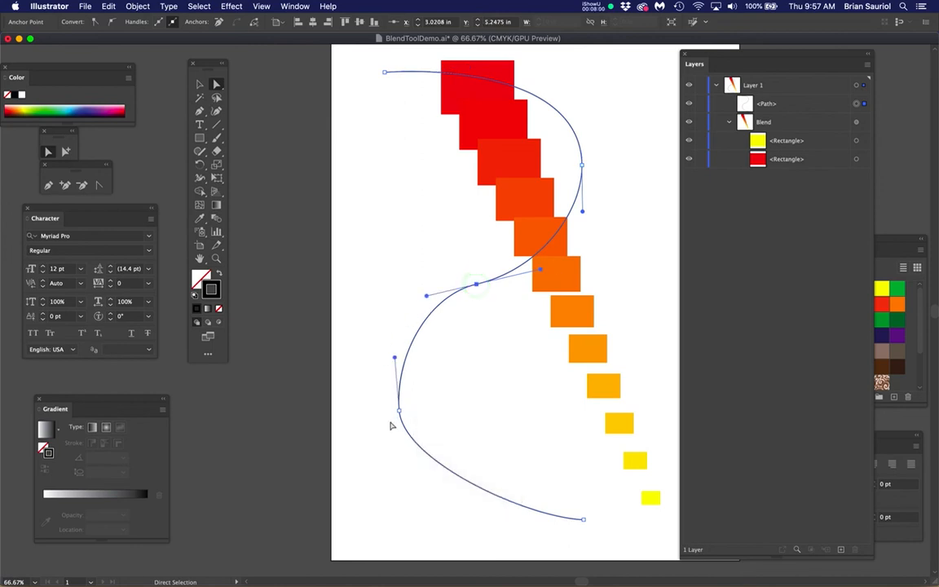
pyautogui.moveTo(399, 411); pyautogui.dragTo(391, 404)
pyautogui.moveTo(387, 353); pyautogui.dragTo(388, 354)
pyautogui.moveTo(427, 296)
pyautogui.mouseDown()
pyautogui.moveTo(411, 287)
pyautogui.moveTo(413, 300)
pyautogui.mouseUp()
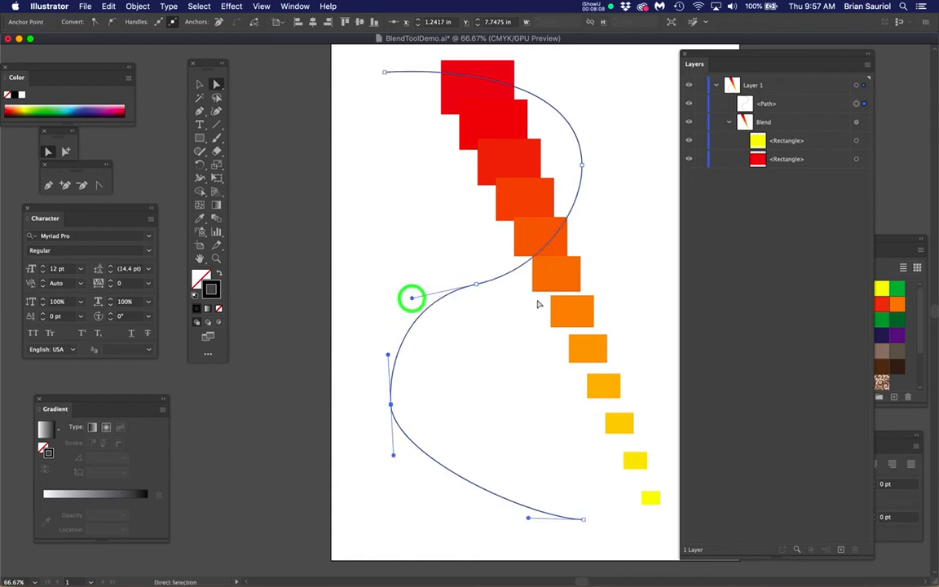
# Select the blend together with the S-curve and replace the blend's spine with the curve.
pyautogui.click(856, 122)
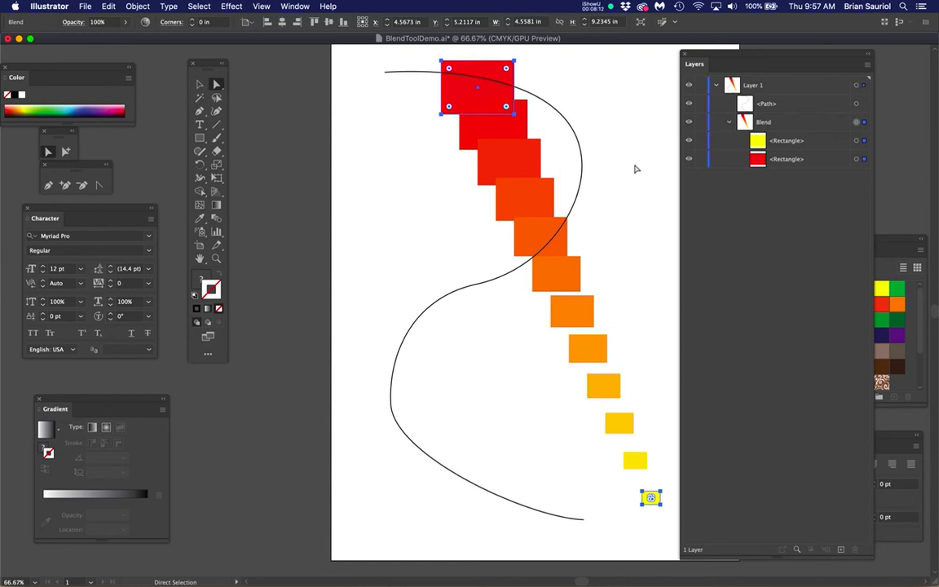
pyautogui.click(199, 84)
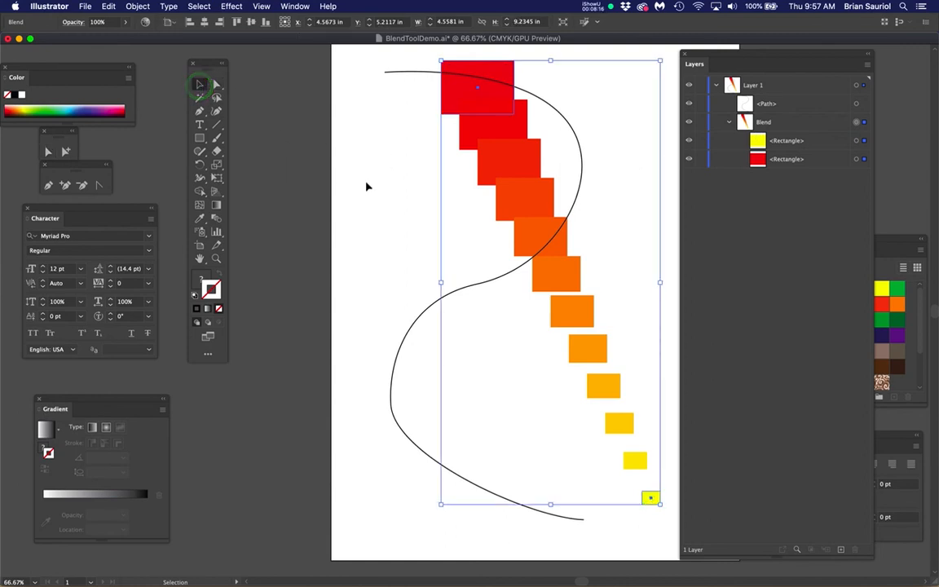
pyautogui.press('v')
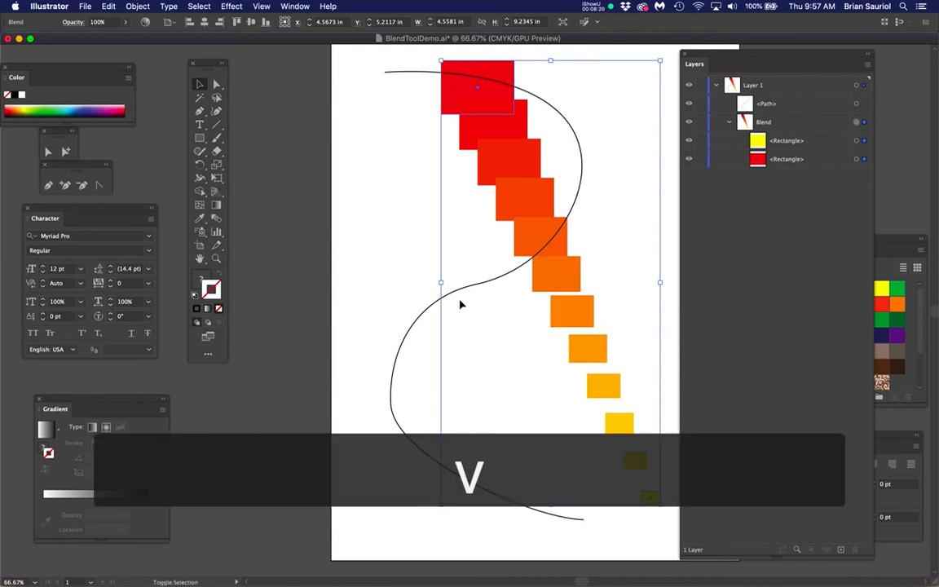
pyautogui.keyDown('shift'); pyautogui.click(431, 307); pyautogui.keyUp('shift')
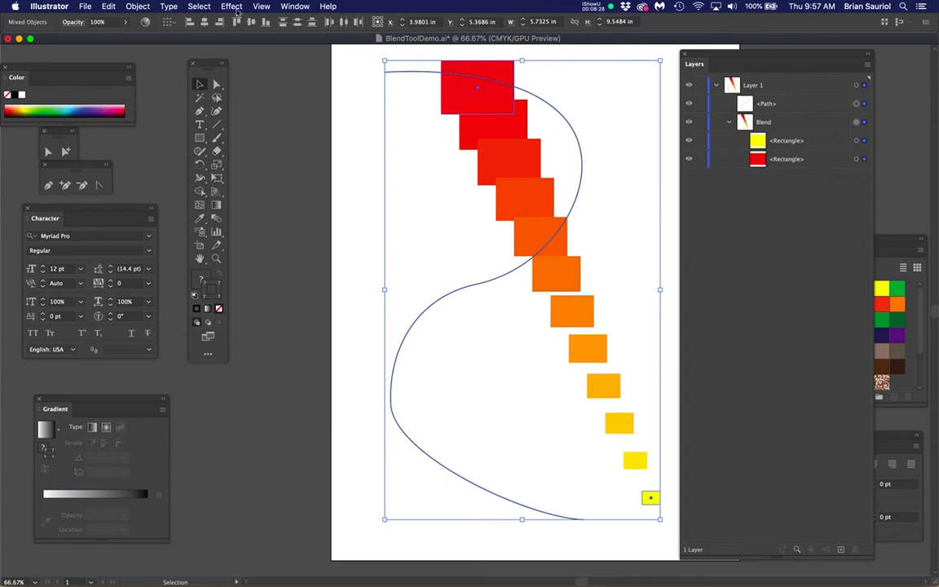
pyautogui.click(137, 7)
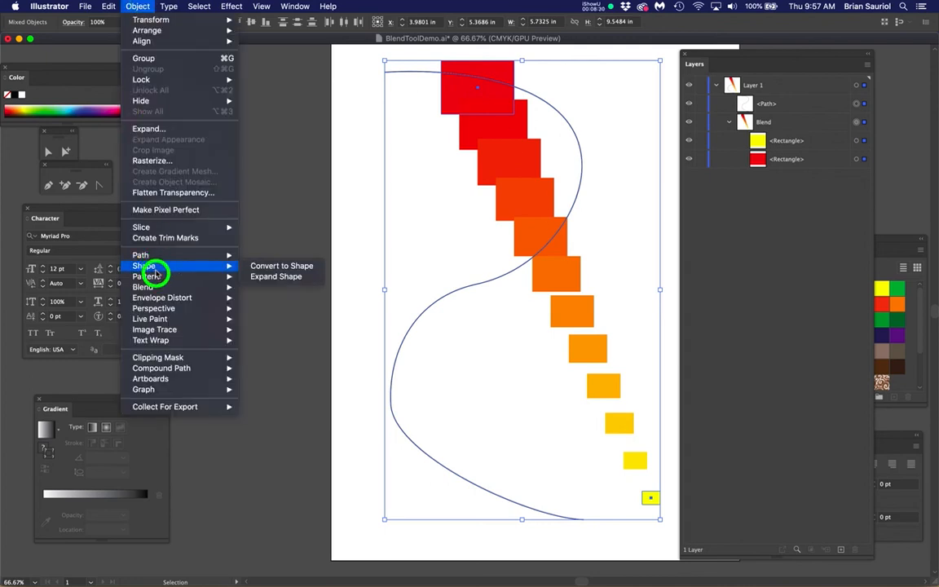
pyautogui.moveTo(160, 289)
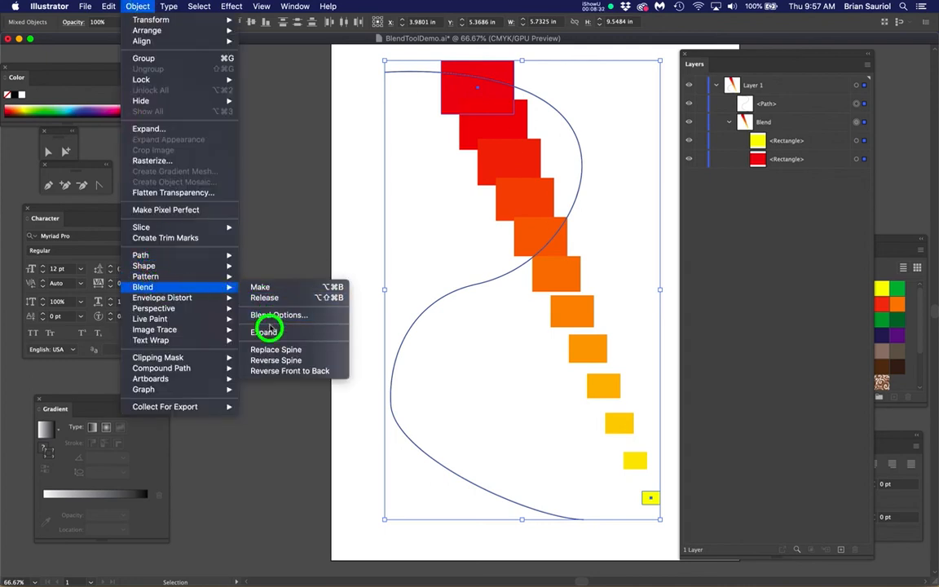
pyautogui.click(272, 349)
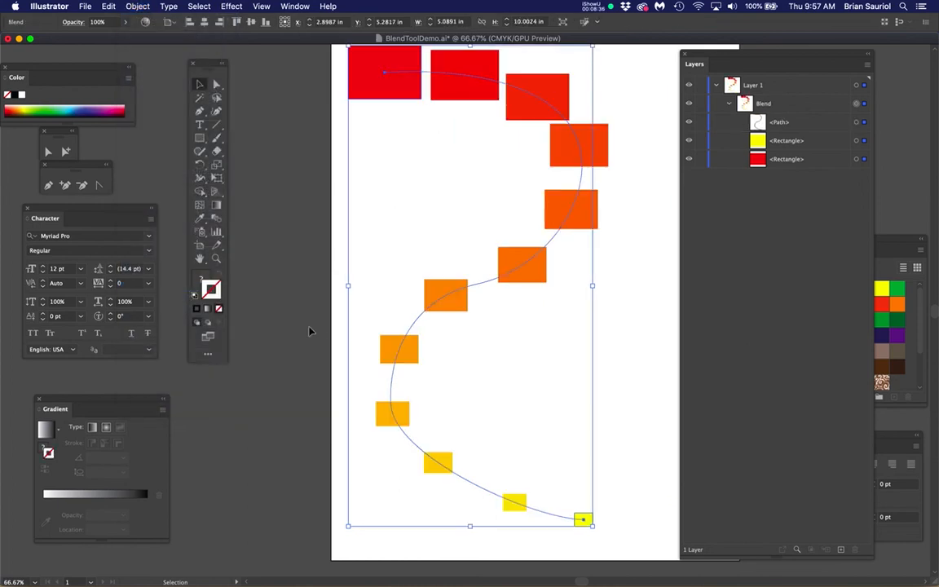
# Reshape the blend's spine by steepening its middle anchor's handles, moving its end anchor to about X 5.97, Y 8.27 in, and angling the end handle.
pyautogui.keyDown('super'); pyautogui.click(613, 305); pyautogui.keyUp('super')
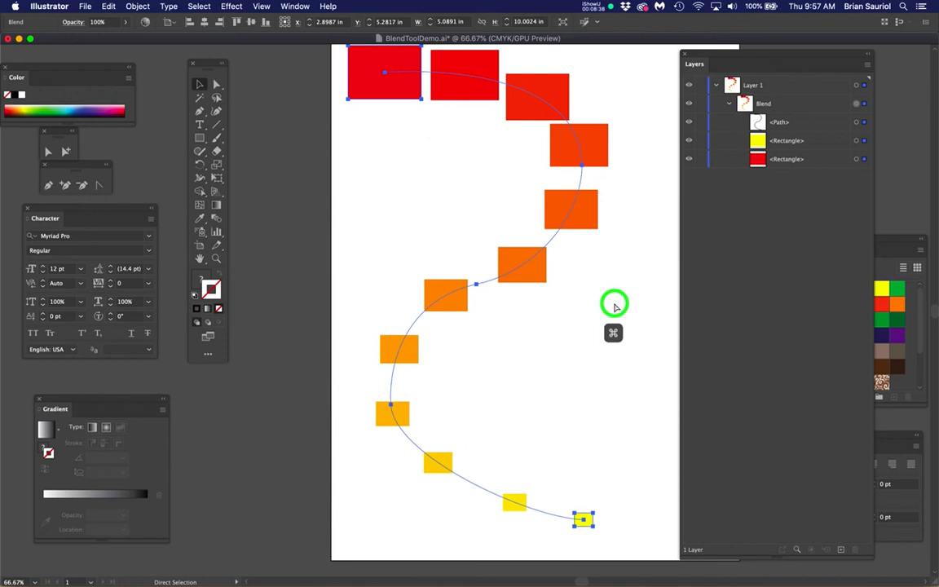
pyautogui.keyDown('super'); pyautogui.click(522, 265); pyautogui.keyUp('super')
pyautogui.keyDown('super'); pyautogui.click(477, 284); pyautogui.keyUp('super')
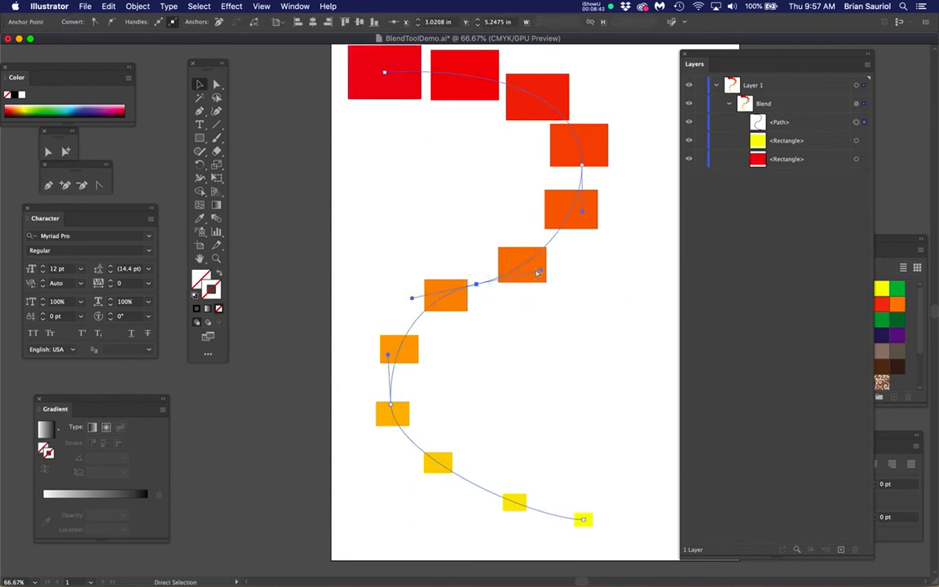
pyautogui.moveTo(540, 275); pyautogui.dragTo(527, 244)
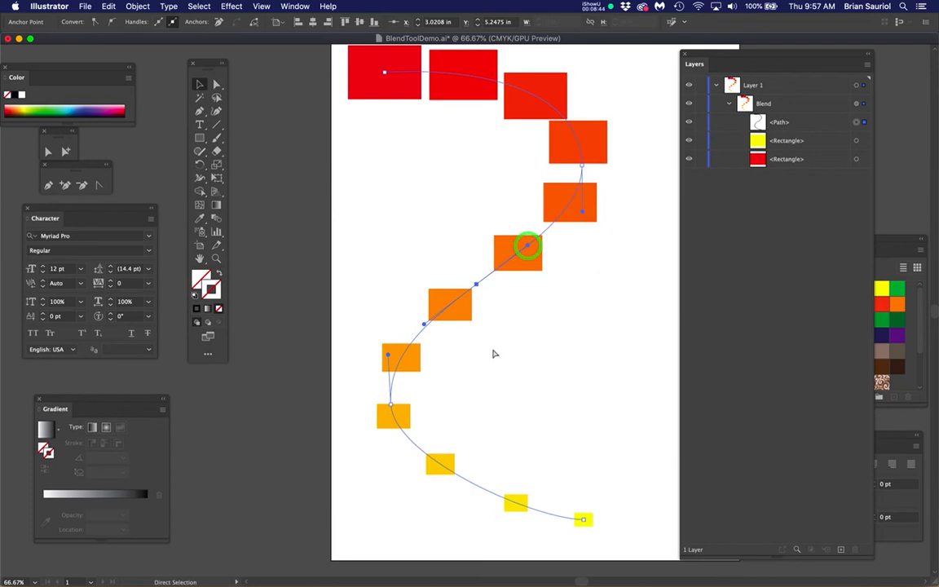
pyautogui.moveTo(584, 522); pyautogui.dragTo(537, 549)
pyautogui.keyDown('super'); pyautogui.click(562, 429); pyautogui.keyUp('super')
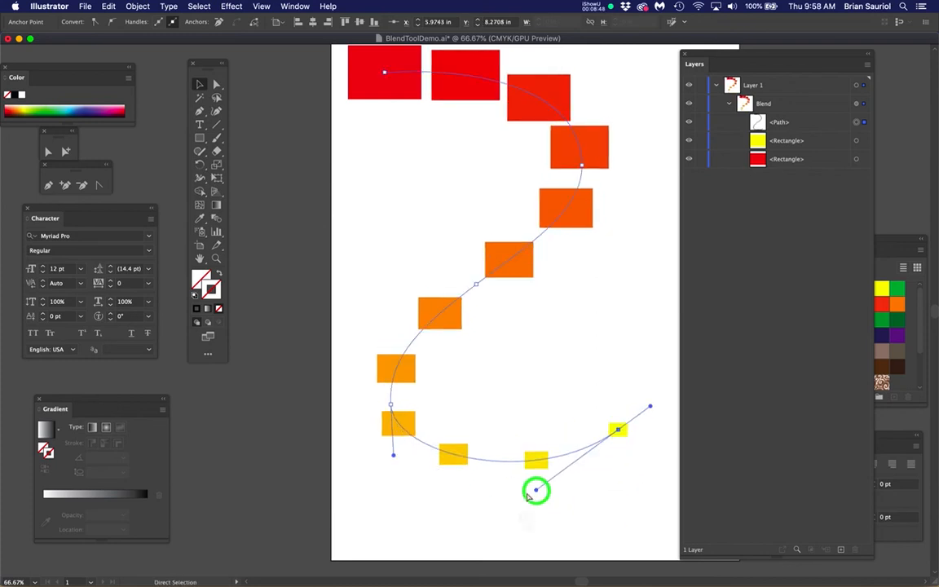
pyautogui.press('v')
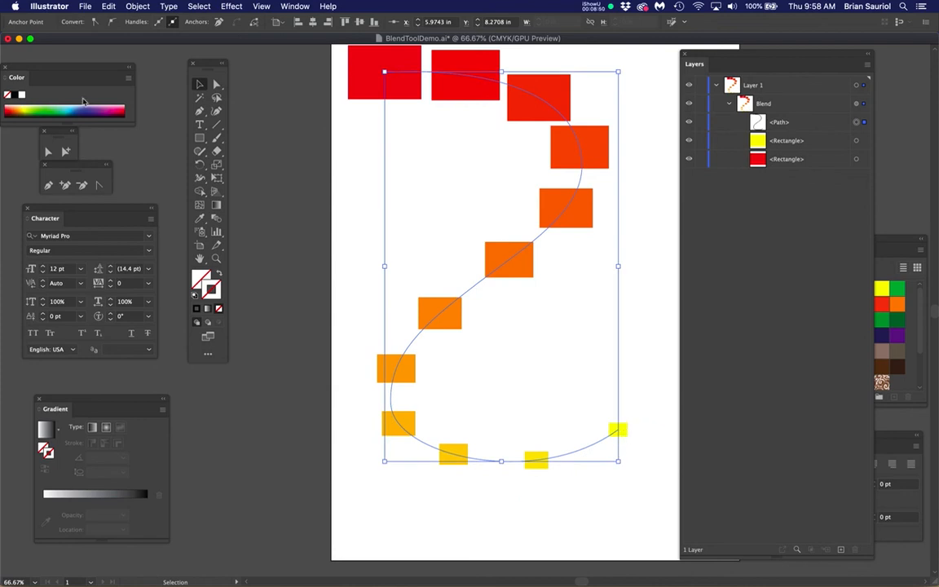
# Scale the yellow rectangle at the end of the blend uniformly to 200%.
pyautogui.click(217, 84)
pyautogui.click(624, 437)
pyautogui.click(623, 432)
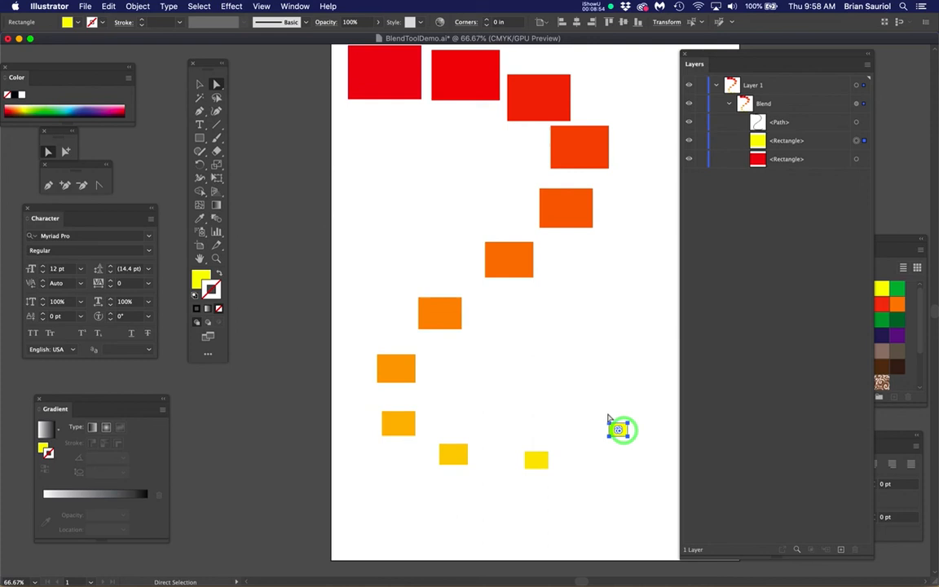
pyautogui.click(215, 166)
pyautogui.doubleClick(214, 167)
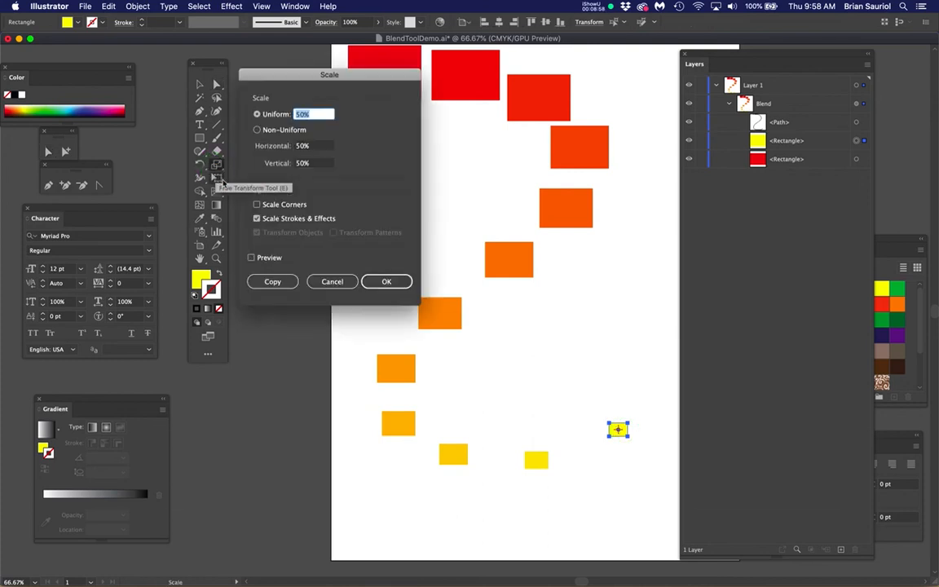
pyautogui.write('200')
pyautogui.press('Return')
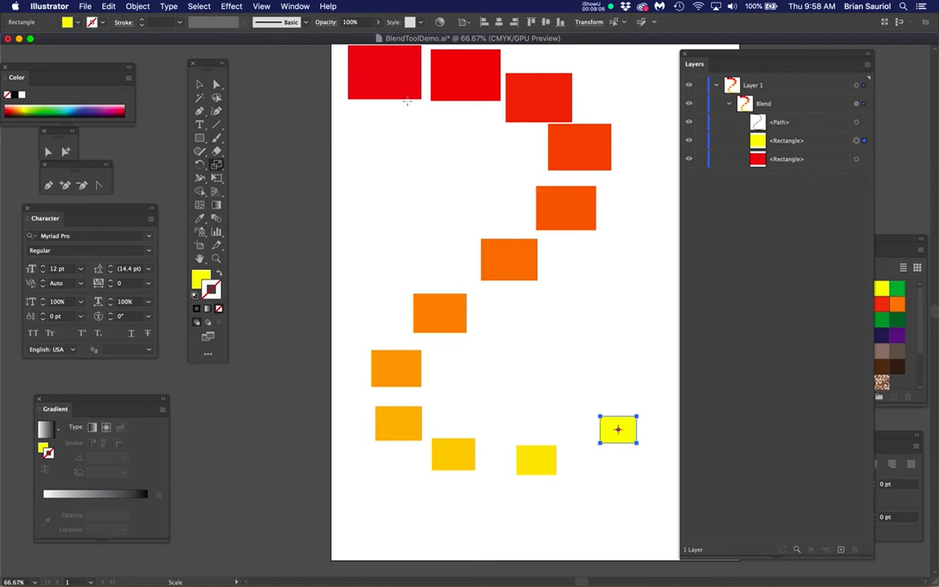
# Move the blend's yellow end rectangle up, and back down to just below and left of its starting position.
pyautogui.click(199, 83)
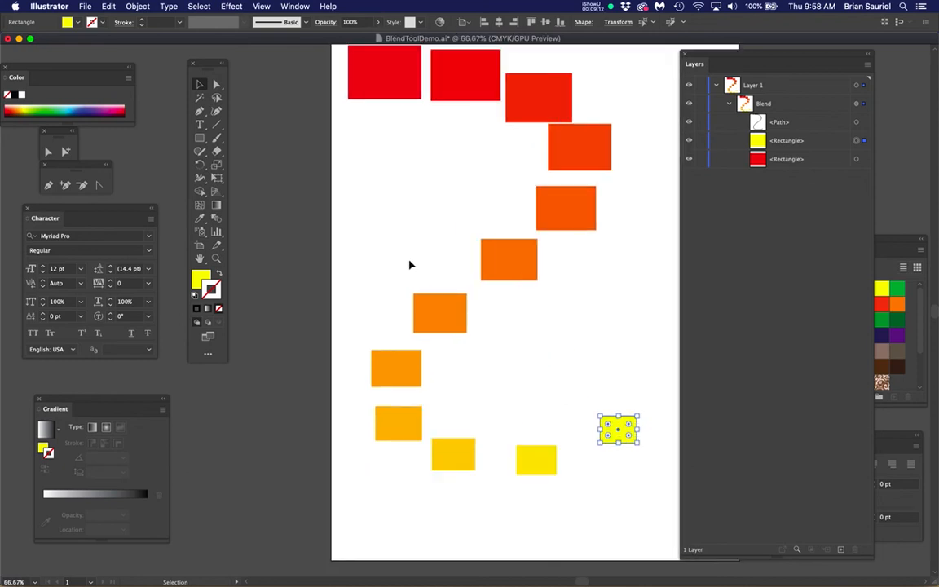
pyautogui.press('space')
pyautogui.moveTo(446, 254); pyautogui.dragTo(459, 303)
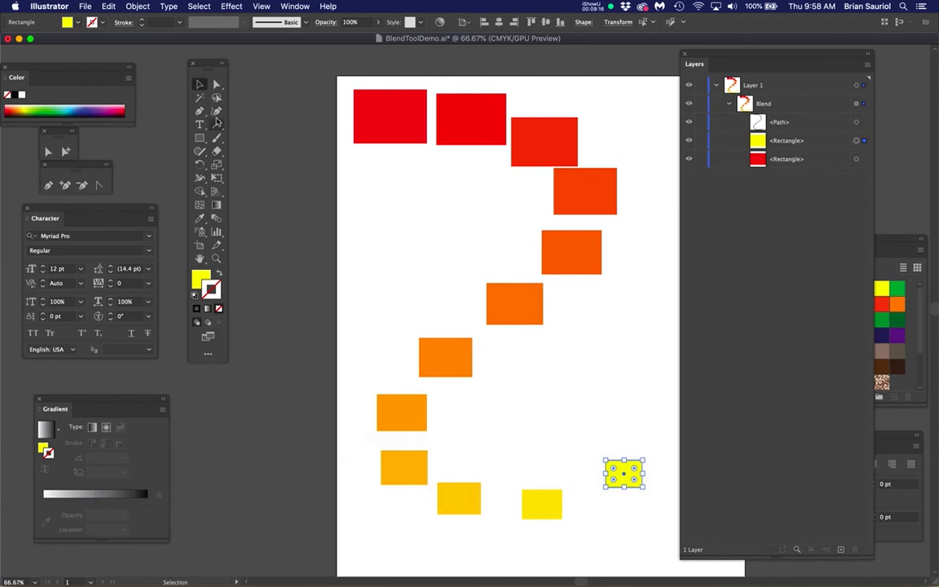
pyautogui.click(216, 86)
pyautogui.click(610, 403)
pyautogui.moveTo(628, 471); pyautogui.dragTo(613, 374)
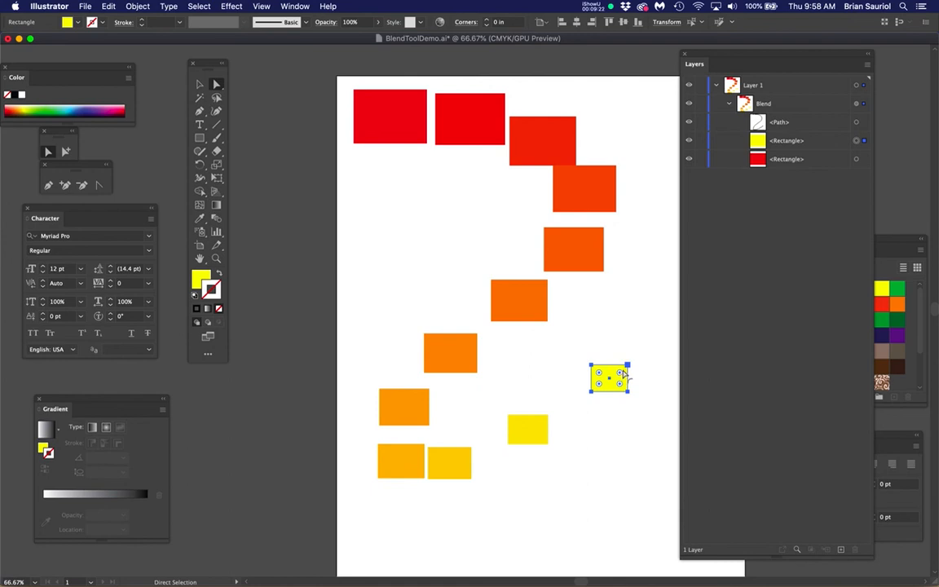
pyautogui.moveTo(608, 386); pyautogui.dragTo(599, 494)
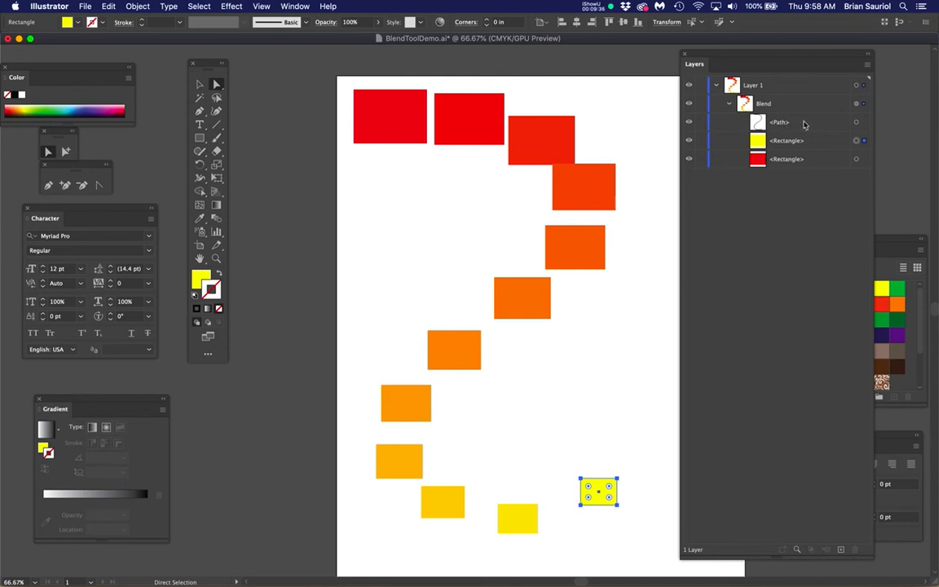
# Reshape the spine by moving its upper-bend anchor outward and down, its middle anchor to about X 2.88, Y 5.04 in, and flattening the middle handles.
pyautogui.click(856, 123)
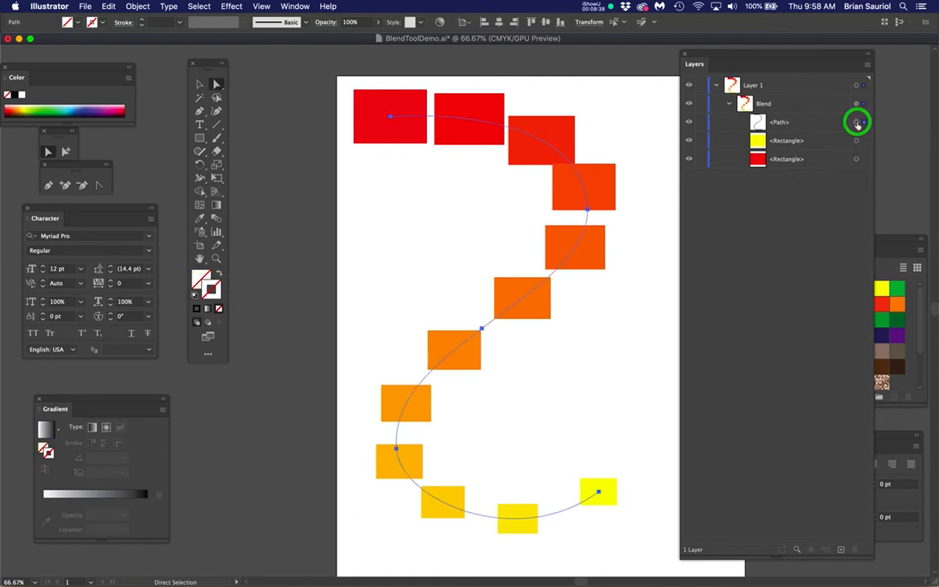
pyautogui.moveTo(587, 213); pyautogui.dragTo(607, 224)
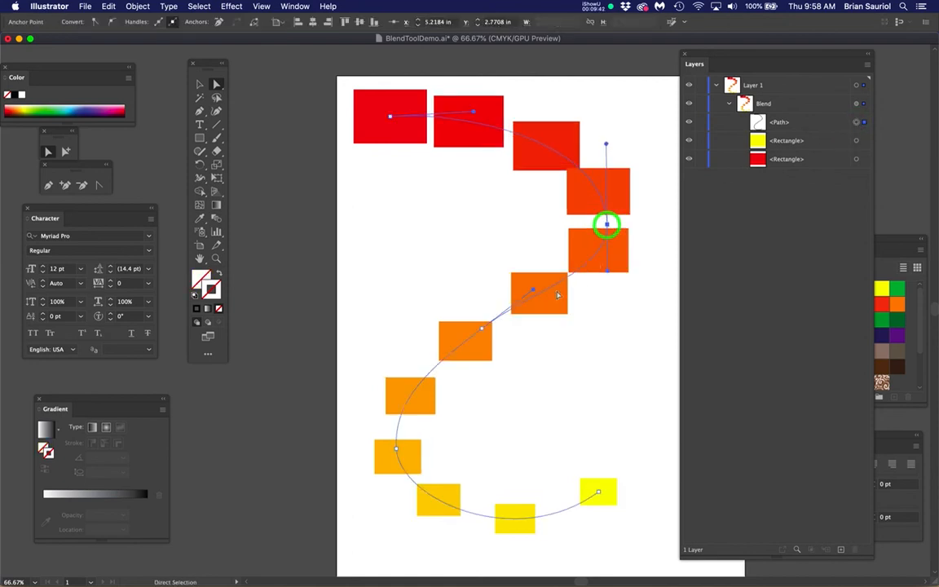
pyautogui.moveTo(481, 328); pyautogui.dragTo(475, 320)
pyautogui.moveTo(527, 279); pyautogui.dragTo(527, 301)
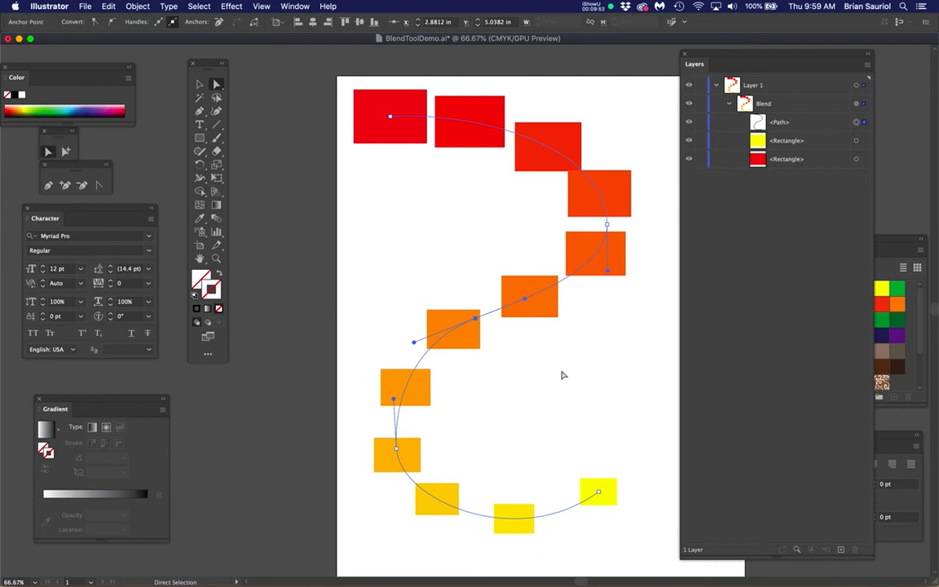
# Delete the curved spine path from the blend.
pyautogui.press('Delete')
pyautogui.press('Delete')
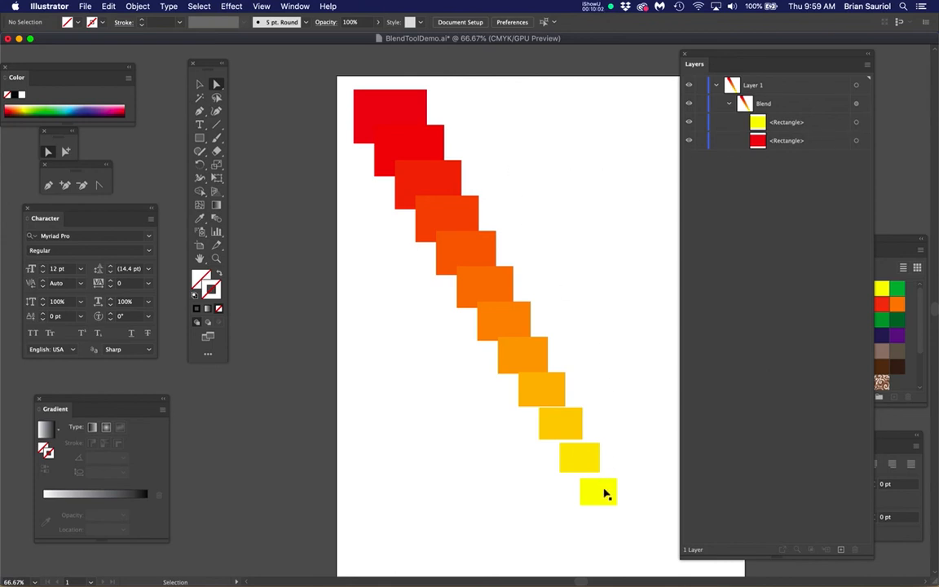
pyautogui.click(604, 491)
pyautogui.press('a')
pyautogui.click(557, 467)
pyautogui.moveTo(561, 472); pyautogui.dragTo(390, 119)
pyautogui.press('super+minus')
pyautogui.press('super+minus')
pyautogui.moveTo(444, 208); pyautogui.dragTo(553, 423)
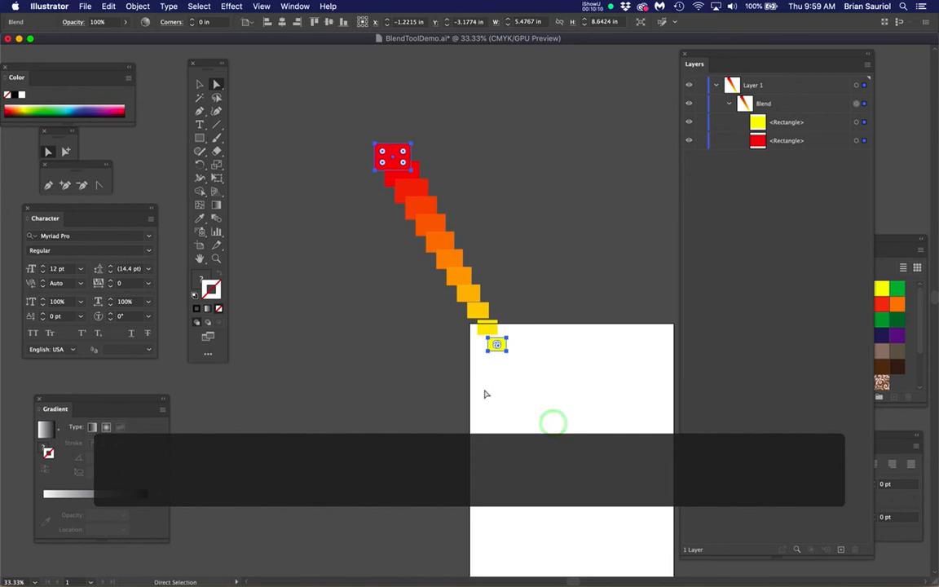
pyautogui.press('super+z')
pyautogui.press('super+z')
# Move only the blend's yellow rectangle onto the middle of the red rectangle so the two are nested.
pyautogui.click(625, 528)
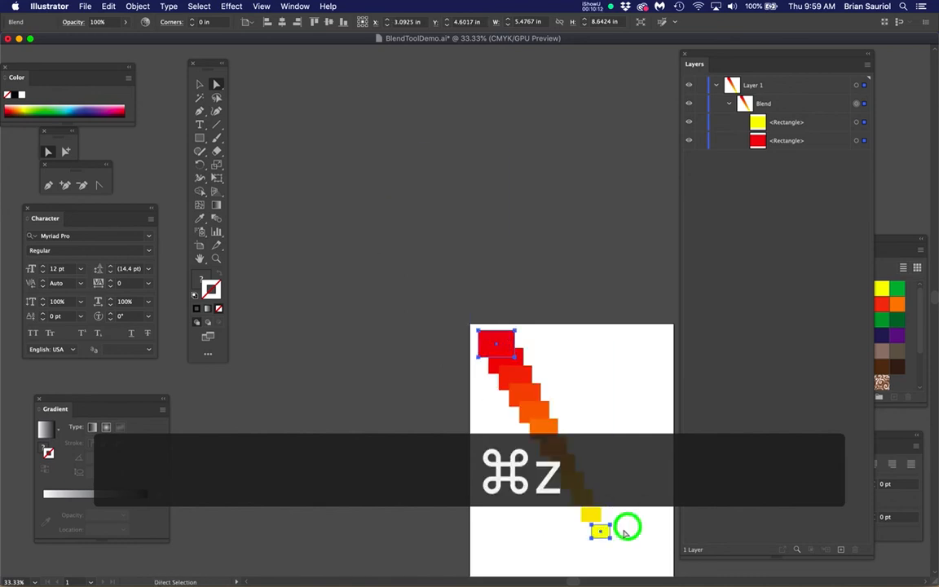
pyautogui.click(597, 533)
pyautogui.moveTo(598, 535); pyautogui.dragTo(492, 348)
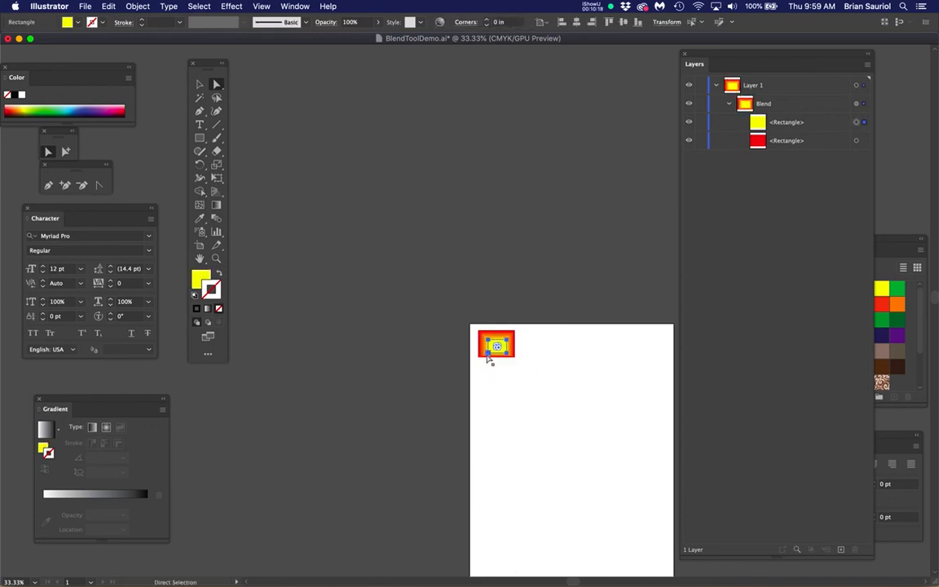
pyautogui.scroll(5, 491, 360)
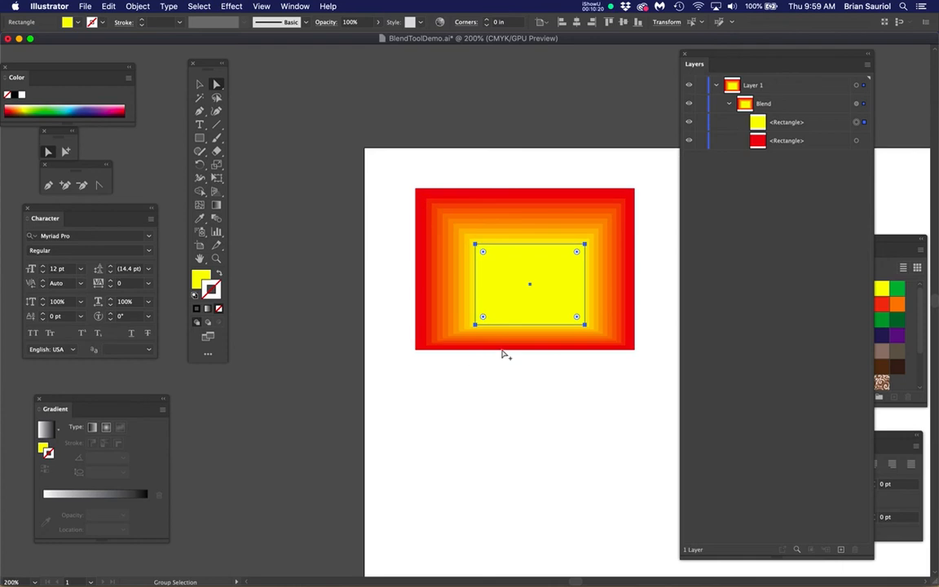
pyautogui.moveTo(560, 314); pyautogui.dragTo(554, 301)
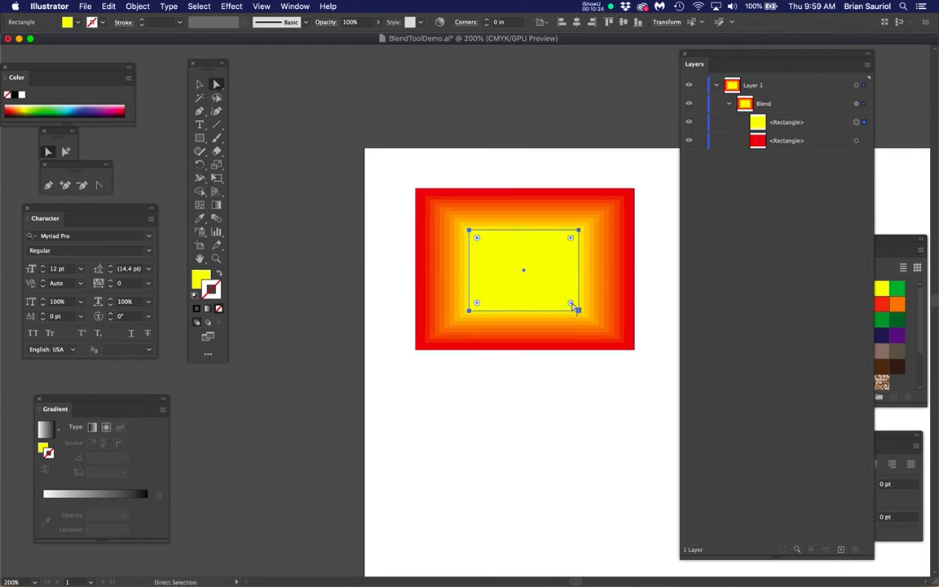
pyautogui.moveTo(570, 293)
pyautogui.mouseDown()
pyautogui.moveTo(611, 315)
pyautogui.moveTo(548, 252)
pyautogui.moveTo(536, 259)
pyautogui.moveTo(561, 288)
pyautogui.mouseUp()
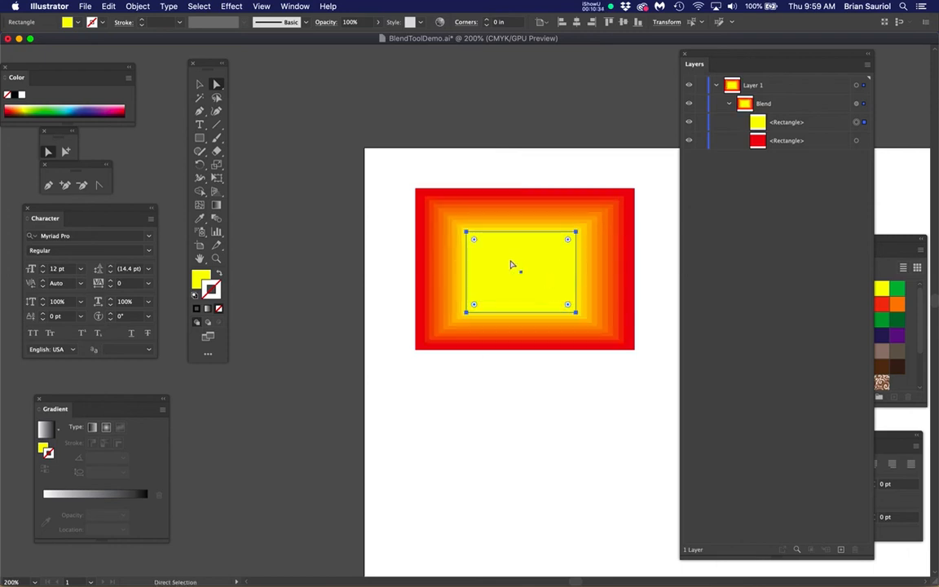
# Select the whole nested blend and set its spacing to 20 specified steps.
pyautogui.scroll(1, 514, 268)
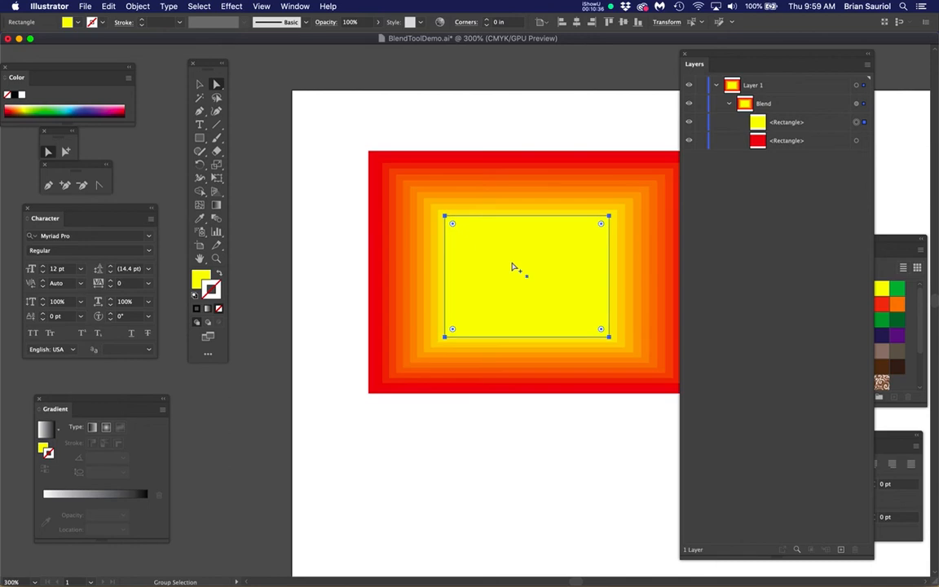
pyautogui.press('space')
pyautogui.moveTo(538, 267); pyautogui.dragTo(478, 248)
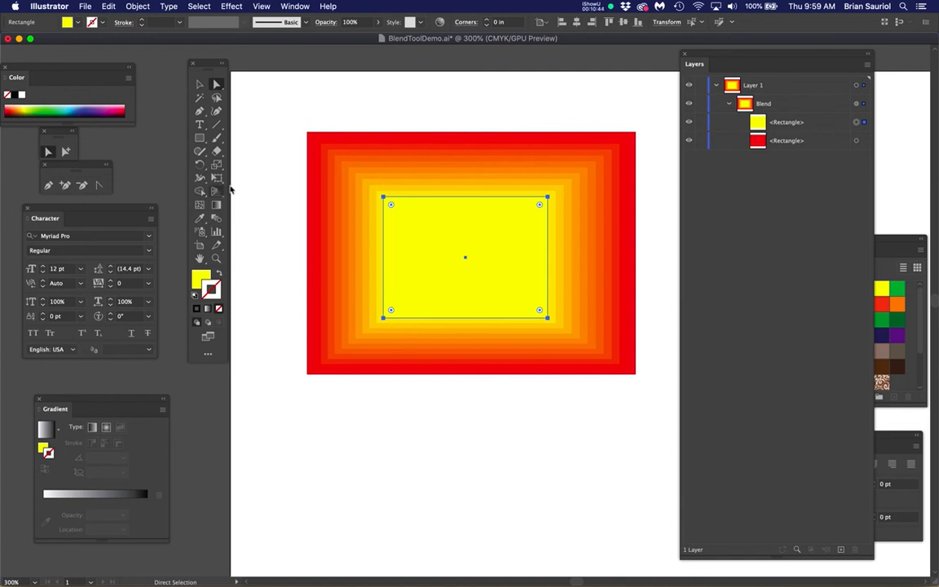
pyautogui.click(199, 84)
pyautogui.click(451, 165)
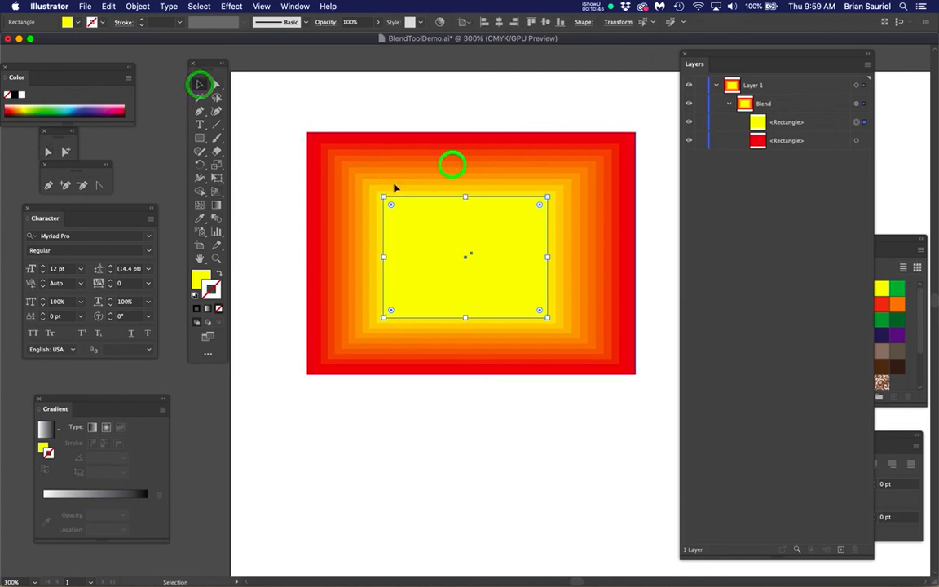
pyautogui.click(856, 103)
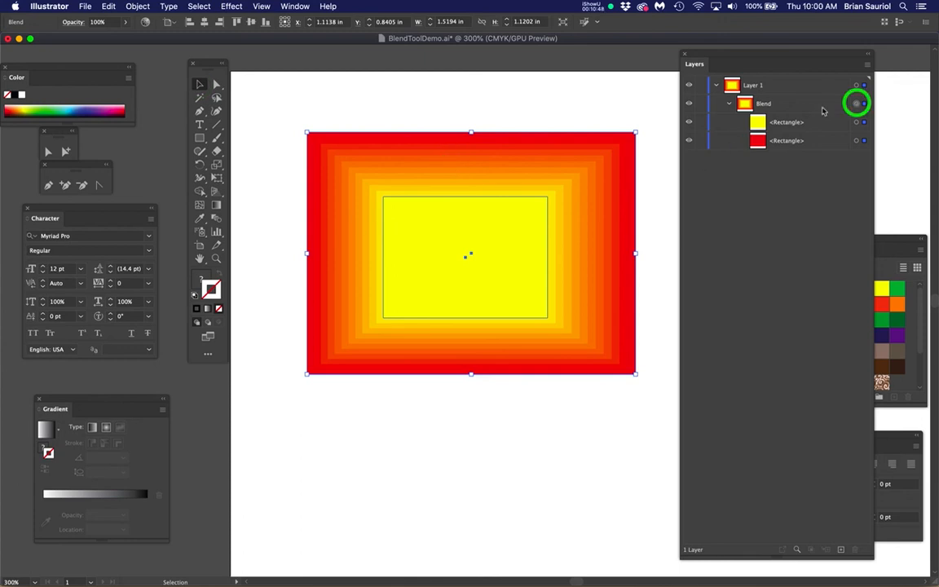
pyautogui.doubleClick(216, 220)
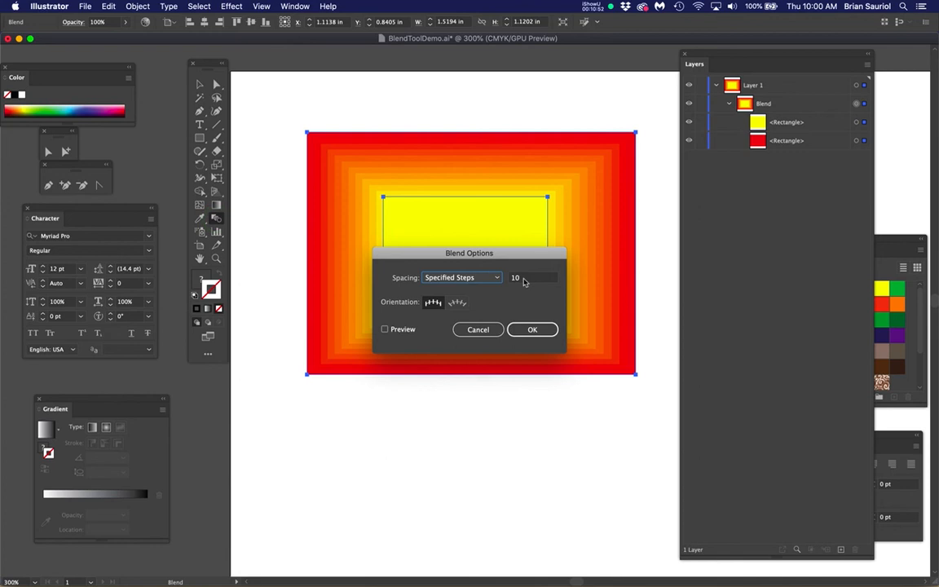
pyautogui.doubleClick(514, 279)
pyautogui.write('2')
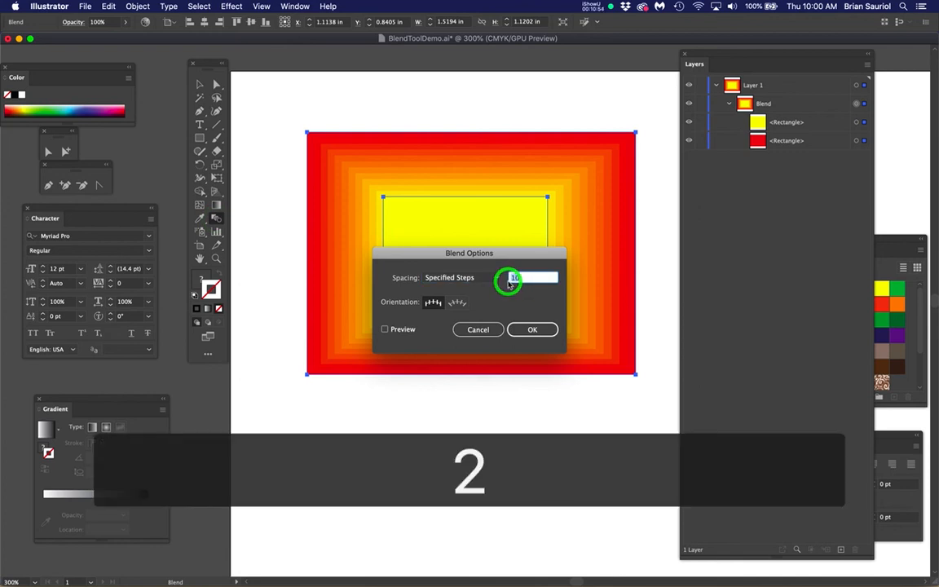
pyautogui.write('0')
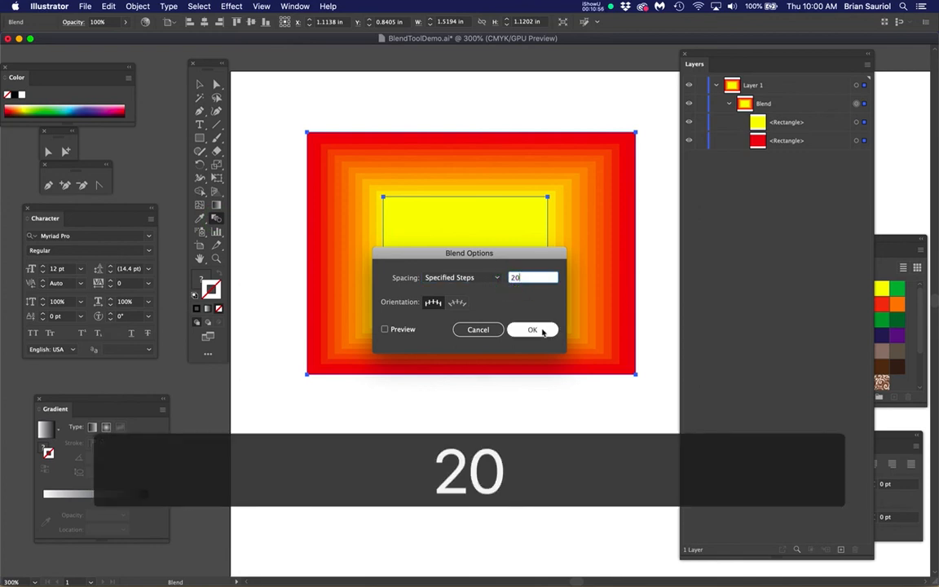
pyautogui.click(542, 331)
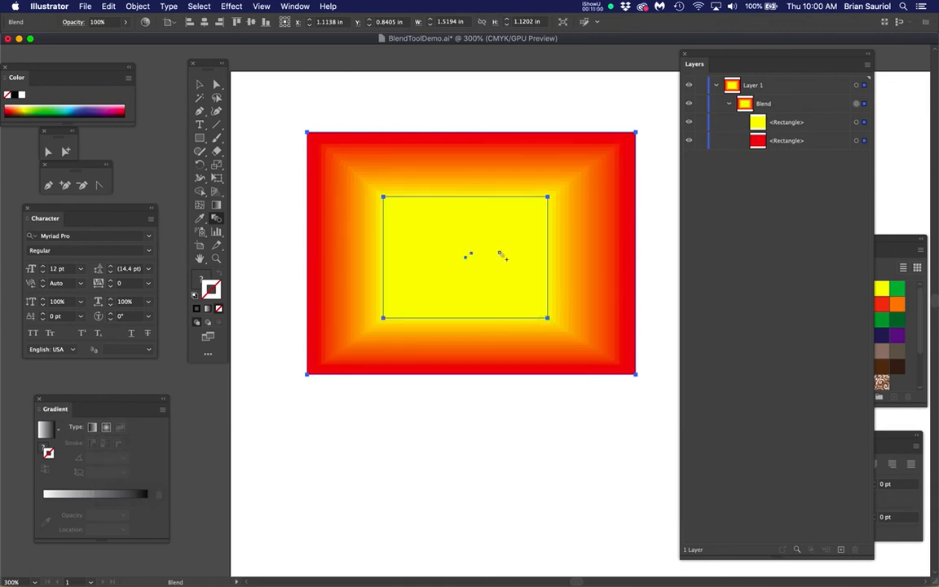
# Change the blend's spacing to Smooth Color and deselect it.
pyautogui.click(400, 182)
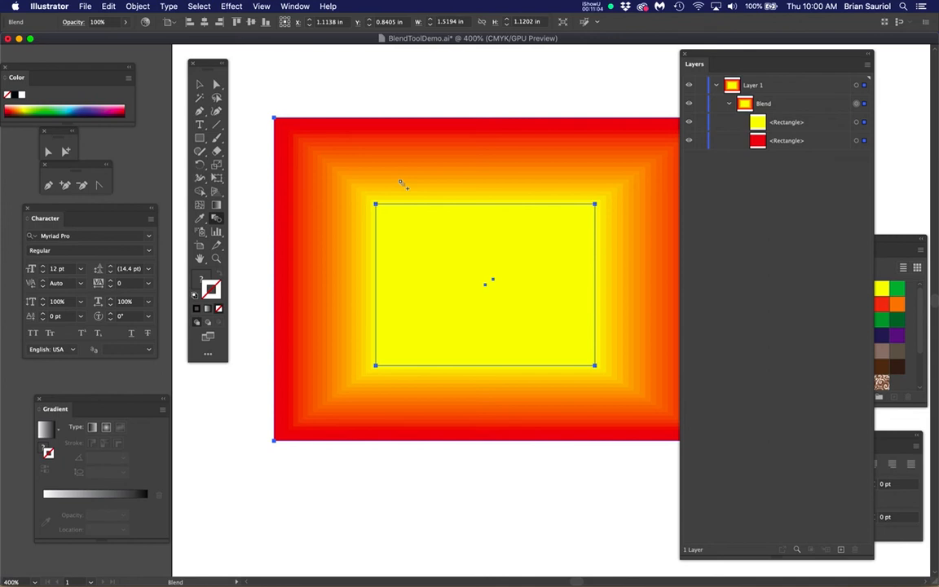
pyautogui.doubleClick(216, 218)
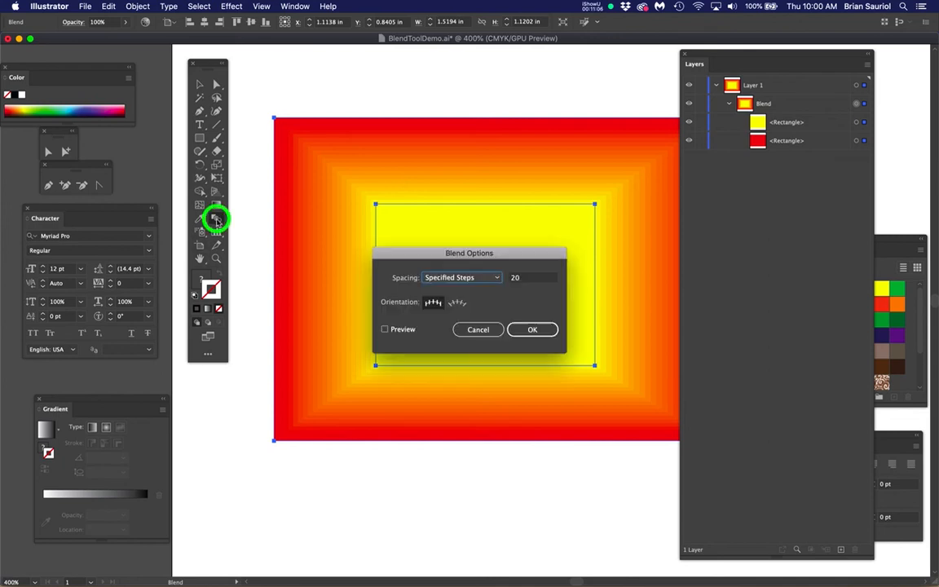
pyautogui.moveTo(462, 277); pyautogui.dragTo(459, 287)
pyautogui.click(543, 330)
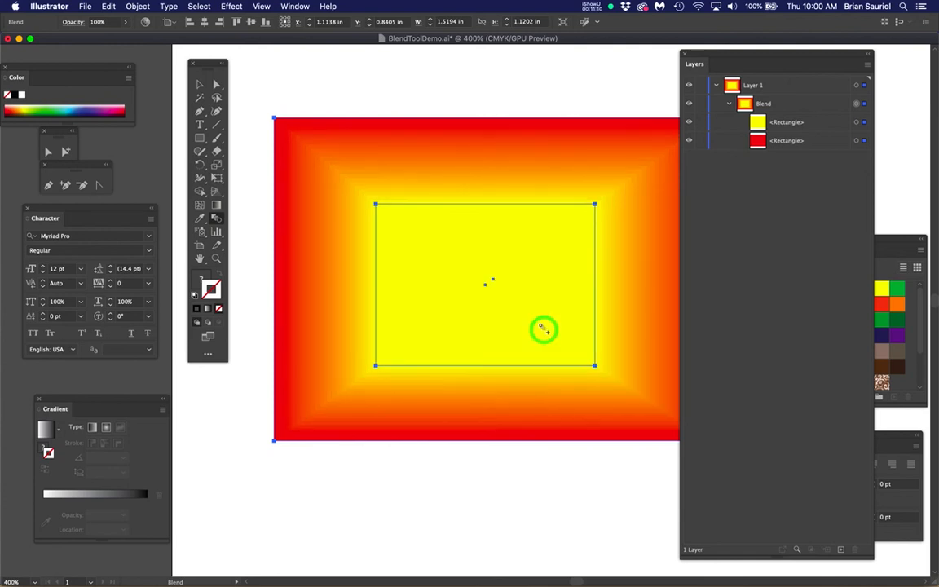
pyautogui.click(474, 464)
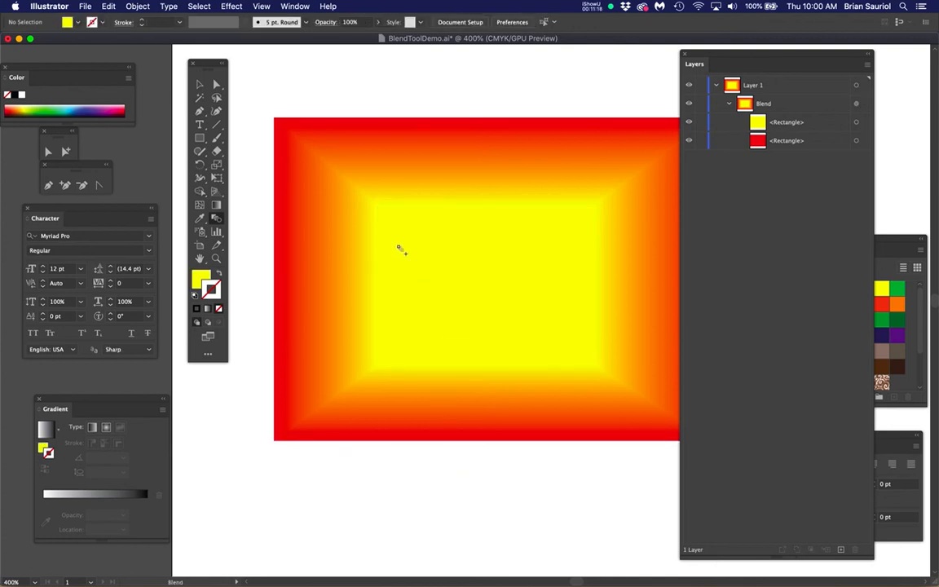
# Move the blend's yellow rectangle out of the red one, down and slightly to the right below it.
pyautogui.click(375, 237)
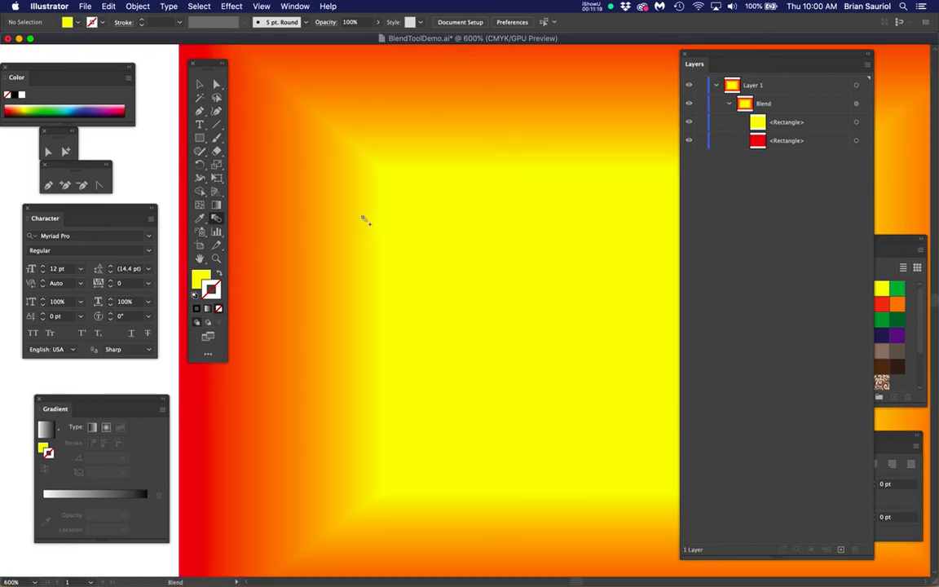
pyautogui.click(364, 219)
pyautogui.scroll(-6, 423, 238)
pyautogui.scroll(1, 497, 281)
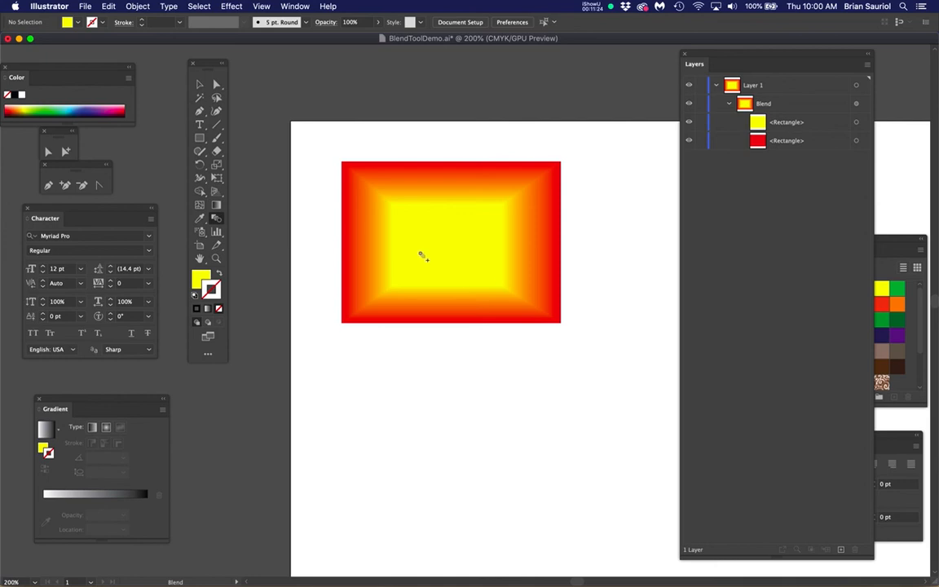
pyautogui.click(217, 85)
pyautogui.click(481, 349)
pyautogui.click(447, 245)
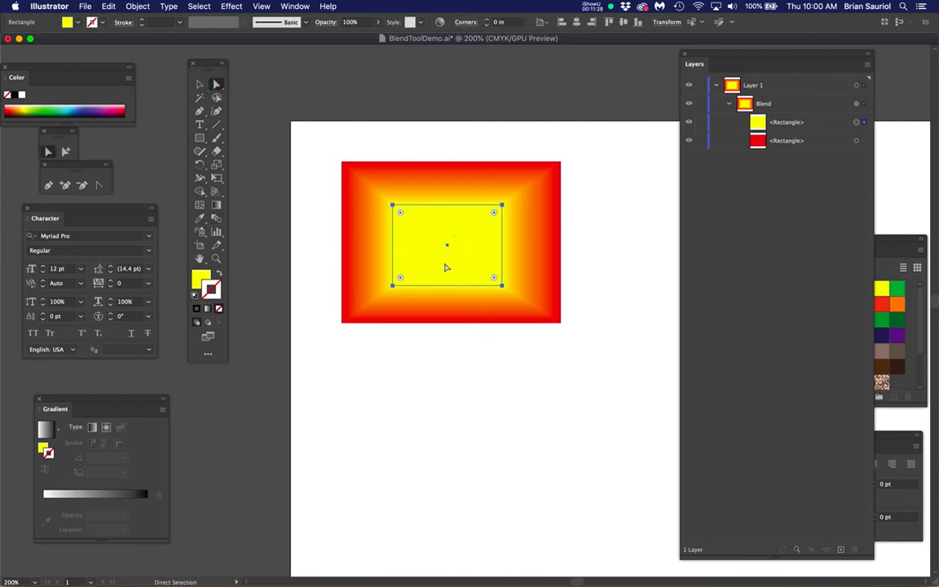
pyautogui.moveTo(424, 239); pyautogui.dragTo(496, 453)
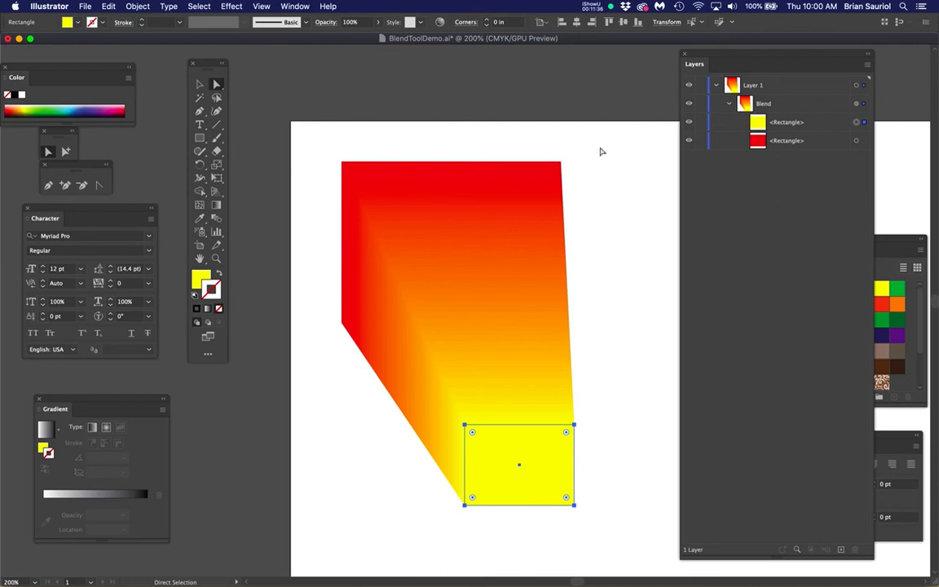
# Select the whole red-to-yellow blend and set its spacing to 5 specified steps.
pyautogui.click(199, 84)
pyautogui.click(430, 226)
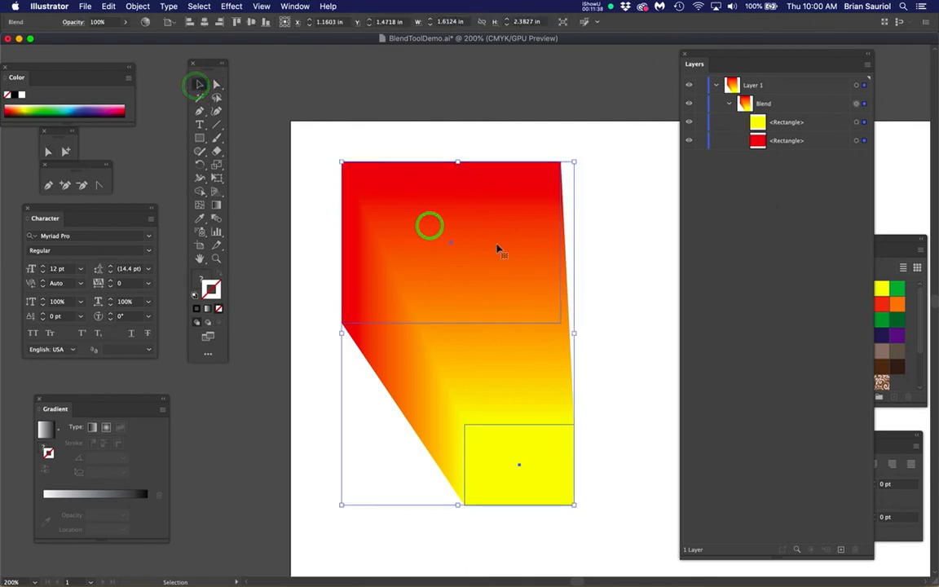
pyautogui.doubleClick(215, 218)
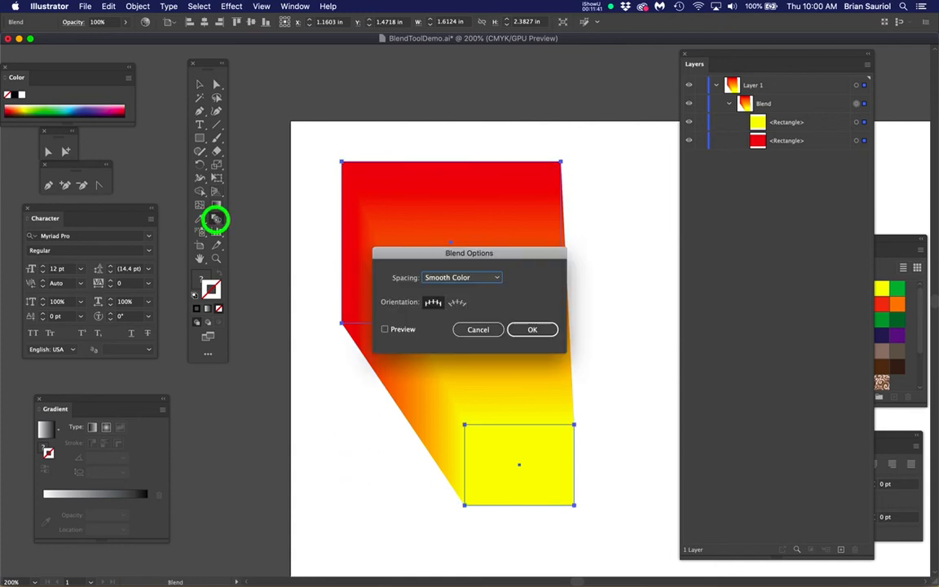
pyautogui.click(453, 278)
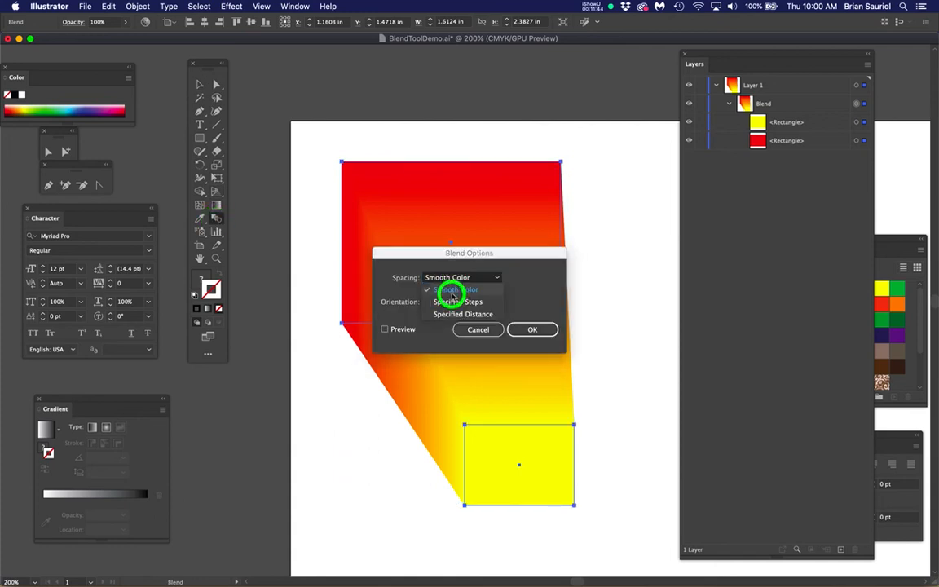
pyautogui.click(455, 302)
pyautogui.click(535, 276)
pyautogui.moveTo(526, 277); pyautogui.dragTo(511, 278)
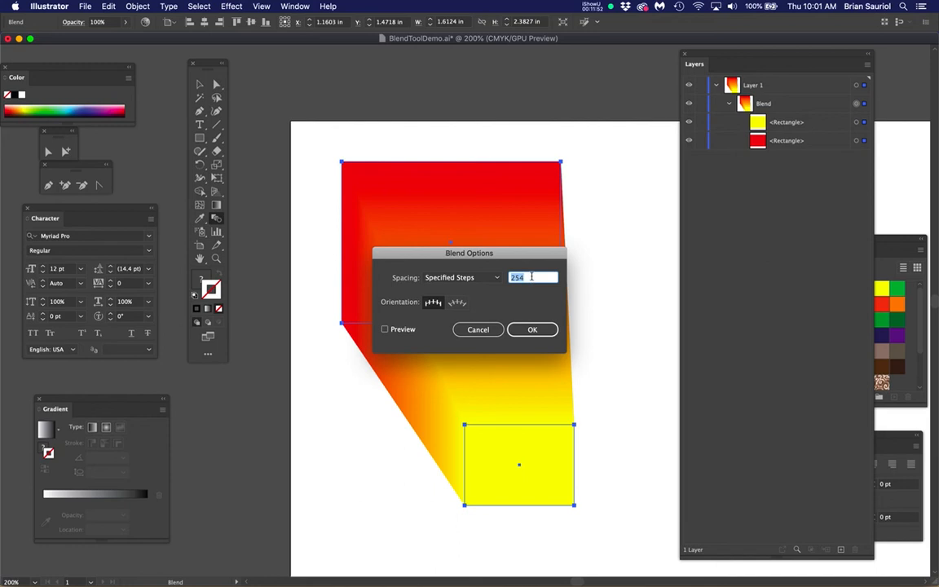
pyautogui.write('5')
pyautogui.press('Return')
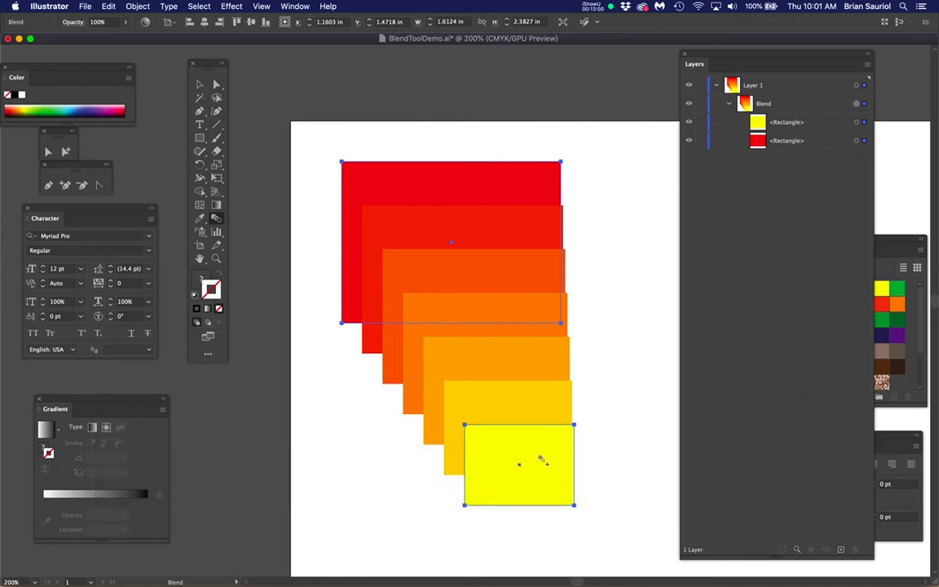
# Move only the blend's yellow rectangle farther right and slightly down, away from the red rectangle.
pyautogui.click(216, 85)
pyautogui.click(624, 415)
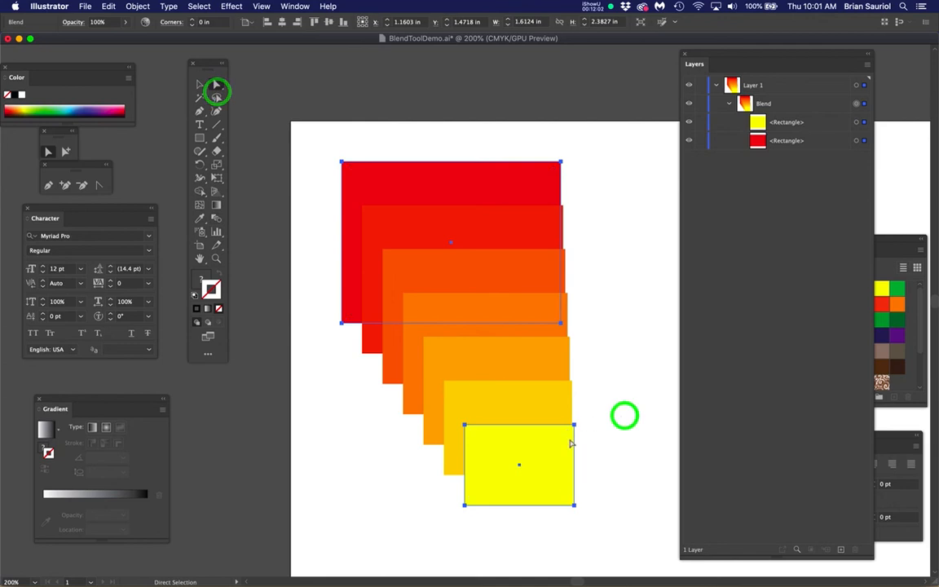
pyautogui.click(550, 444)
pyautogui.moveTo(549, 444); pyautogui.dragTo(603, 449)
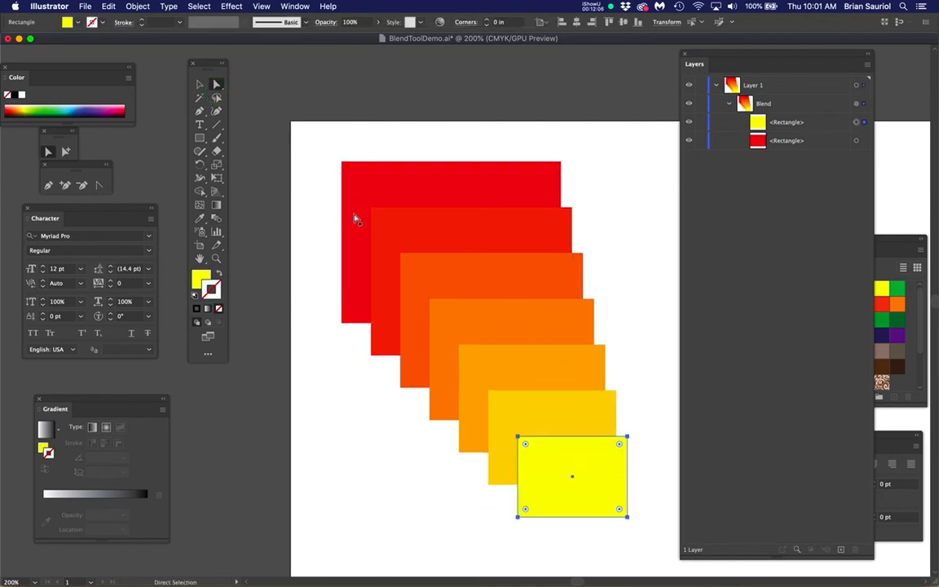
# Select the whole blend, expand its object and fill into separate paths, and show the resulting group's contents in the layer list.
pyautogui.click(197, 84)
pyautogui.click(438, 199)
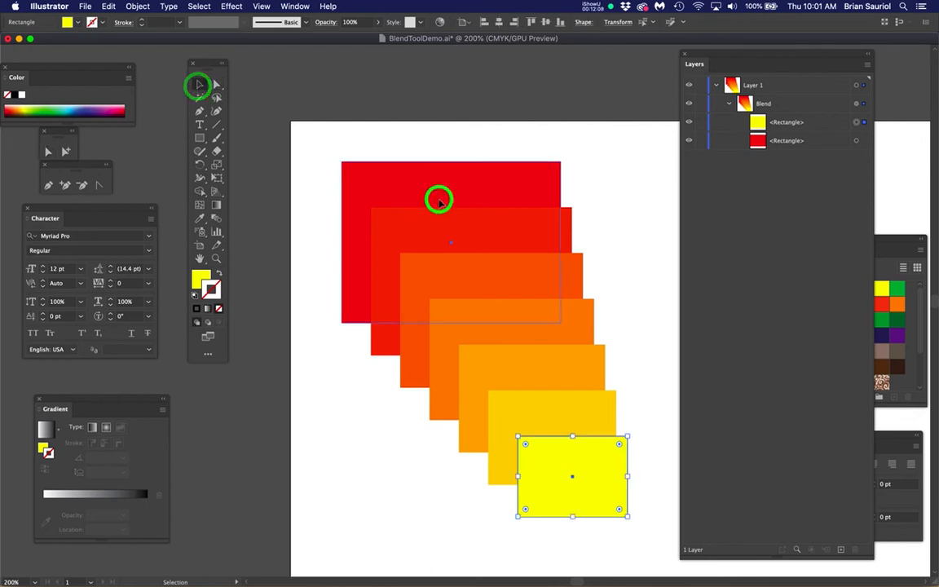
pyautogui.click(138, 6)
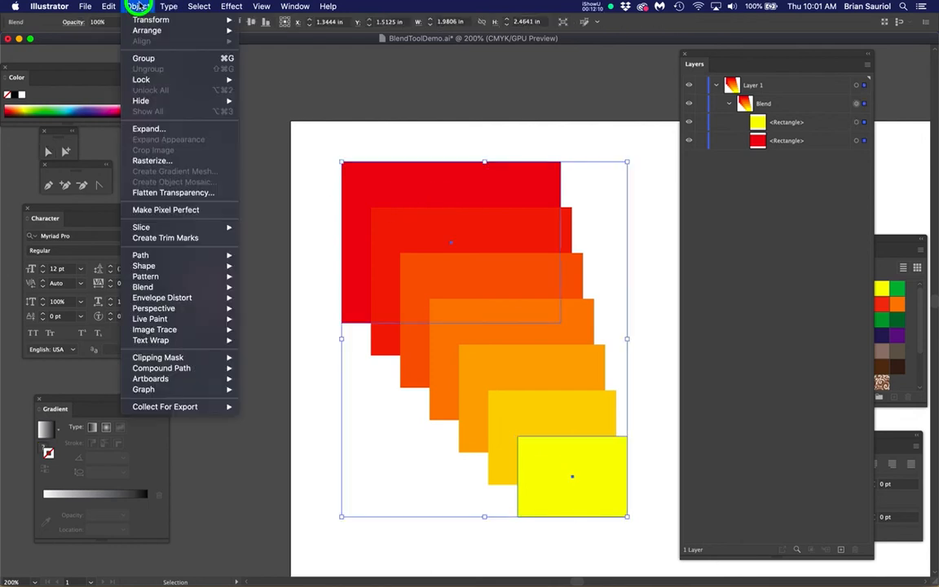
pyautogui.click(172, 128)
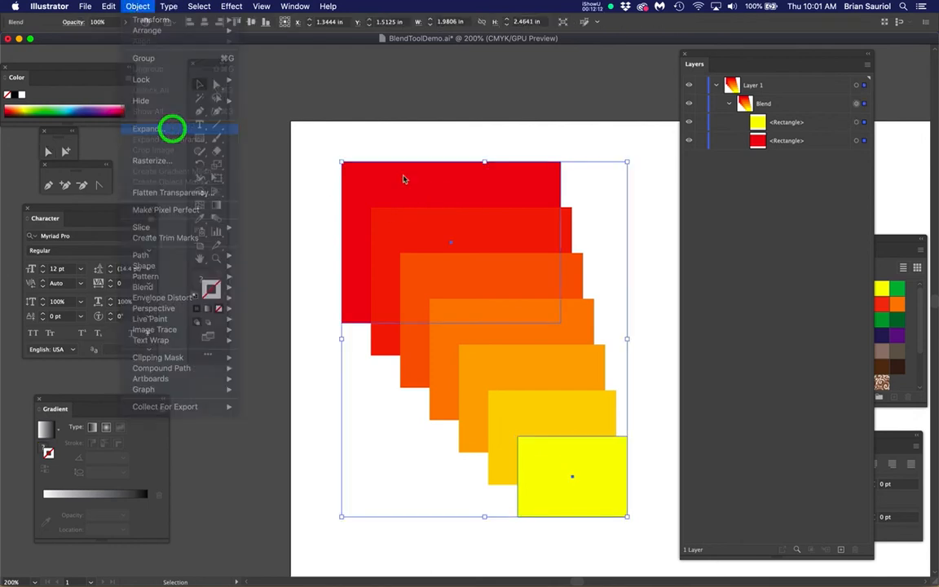
pyautogui.click(366, 264)
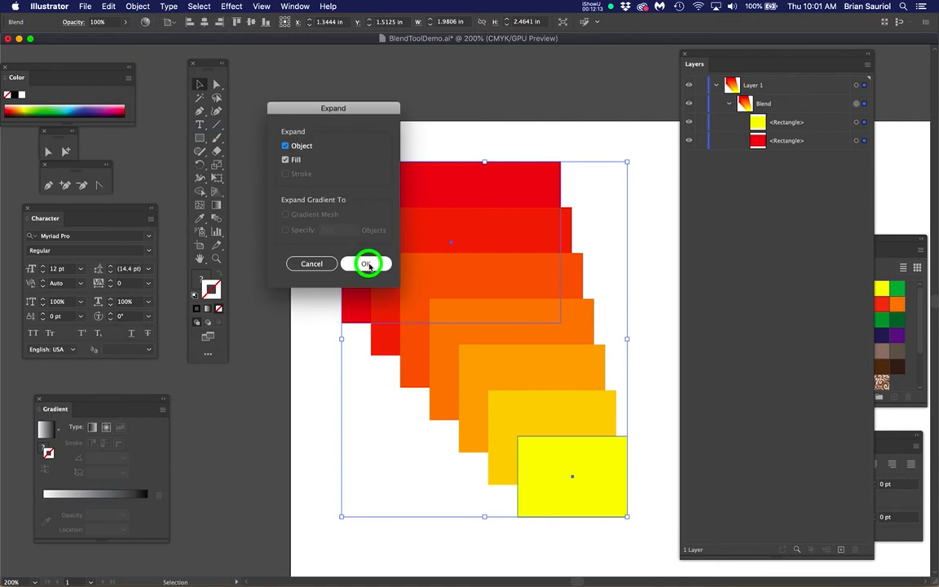
pyautogui.click(728, 104)
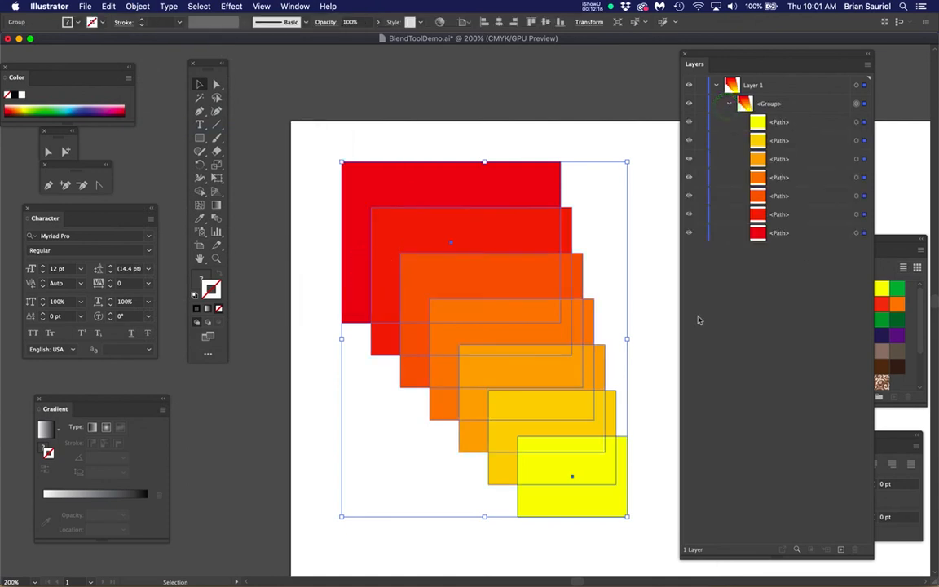